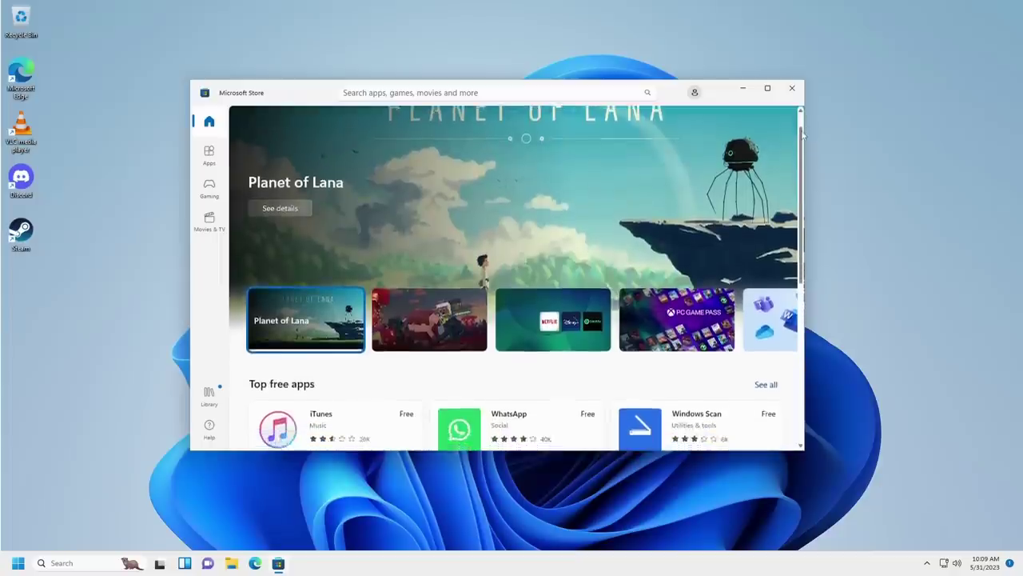
left_click_drag(804, 136, 804, 219)
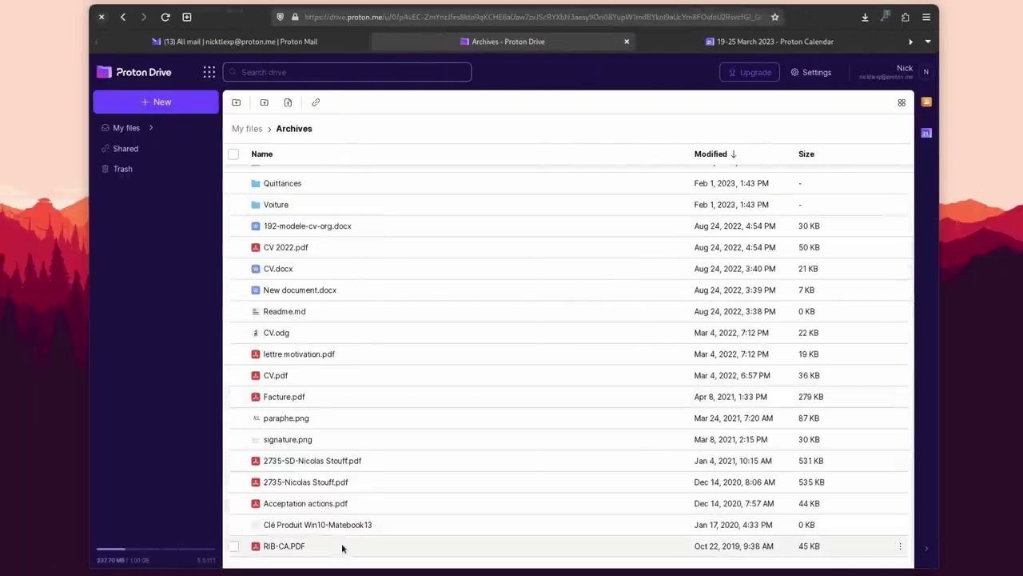
scroll(343, 535, "up", 2)
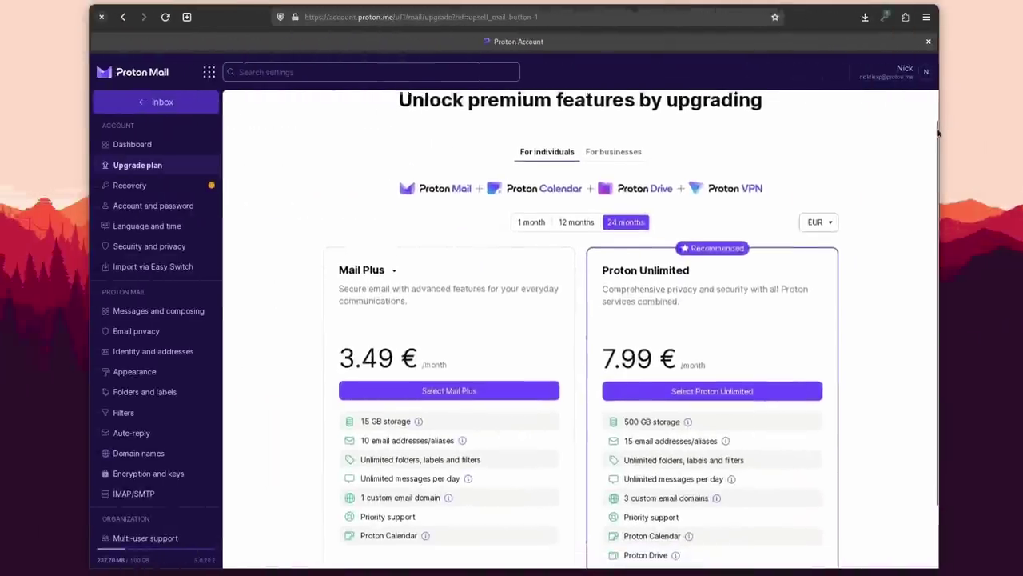
scroll(937, 176, "down", 2)
left_click_drag(937, 176, 939, 203)
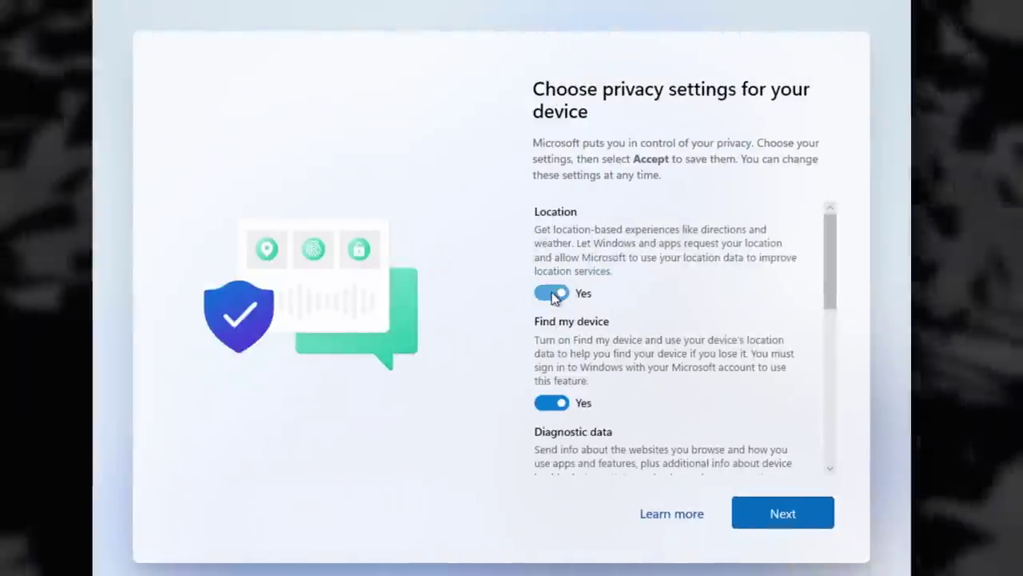
Turn off Location, Find my device and further data-sharing options in the device privacy settings
left_click(551, 293)
left_click(552, 388)
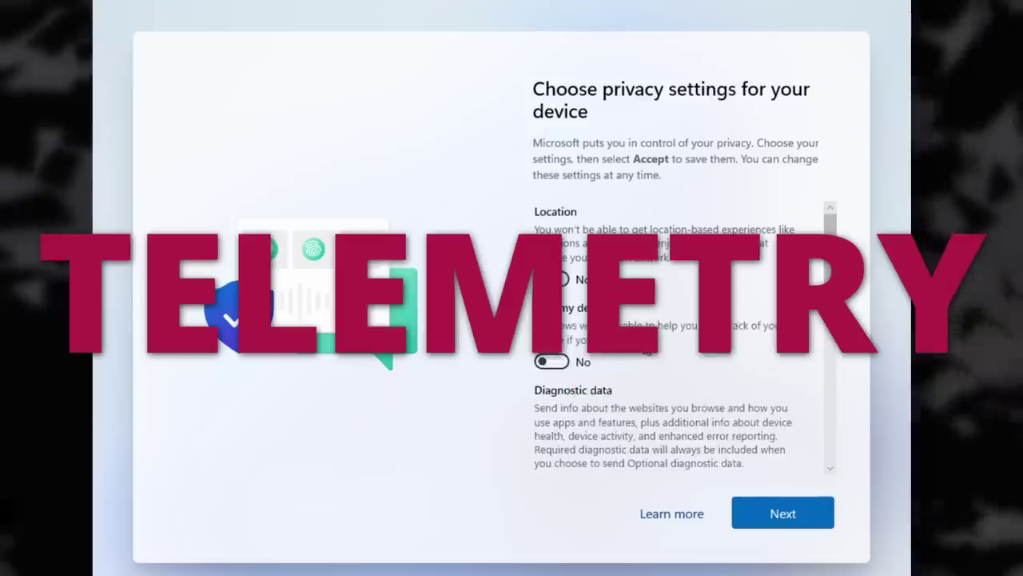
scroll(573, 375, "down", 3)
left_click(551, 363)
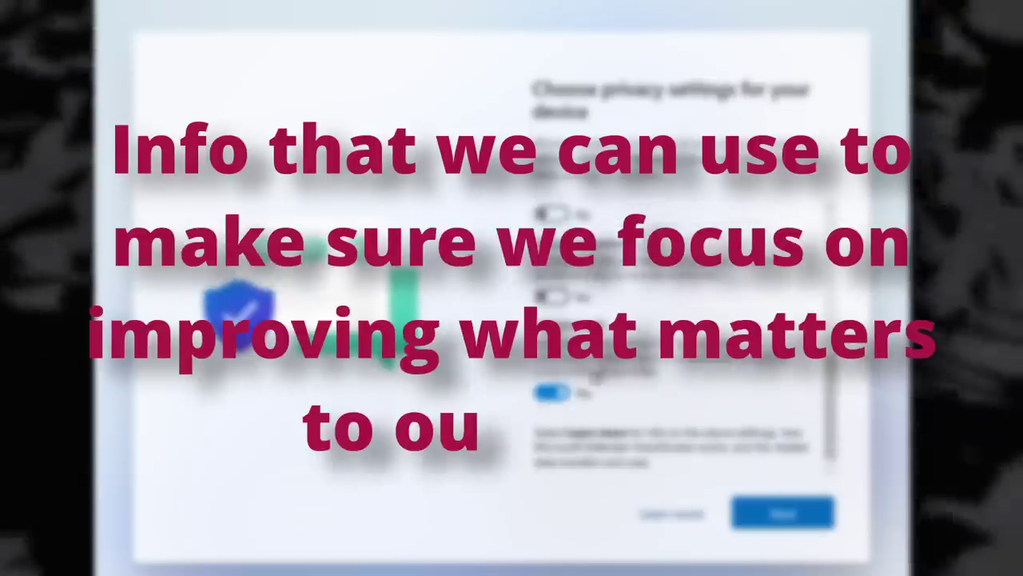
scroll(680, 336, "down", 2)
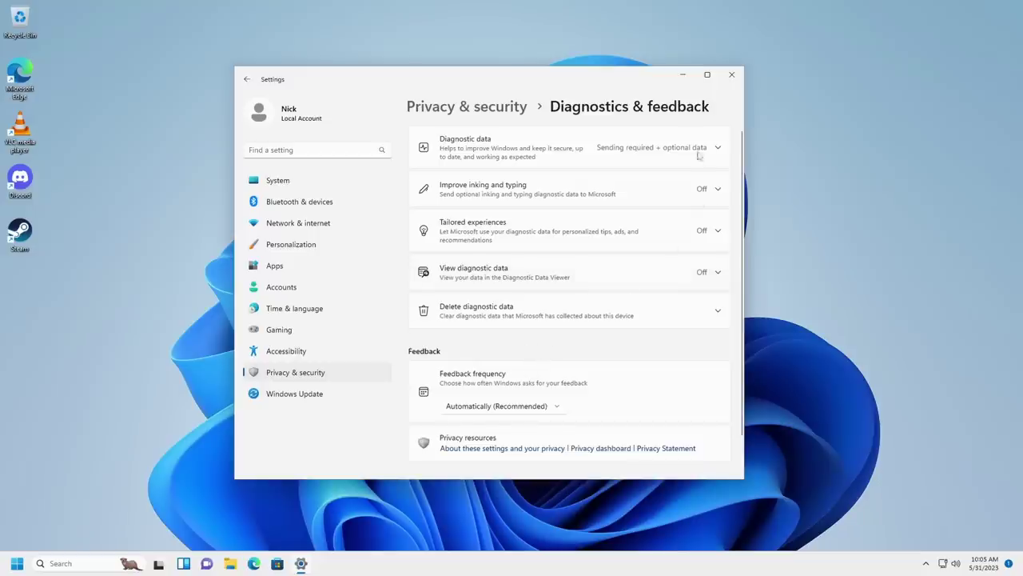
Expand the Diagnostic data options in the Diagnostics & feedback settings
left_click(691, 140)
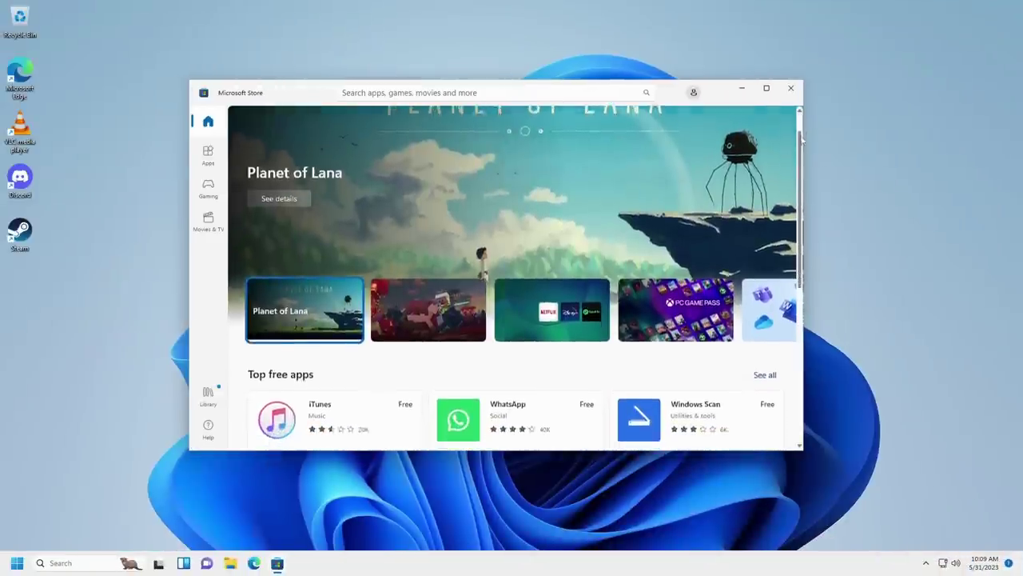
Browse the Microsoft Store home page and review the app updates and downloads in the Library
scroll(804, 187, "down", 3)
left_click_drag(804, 186, 798, 301)
left_click(208, 393)
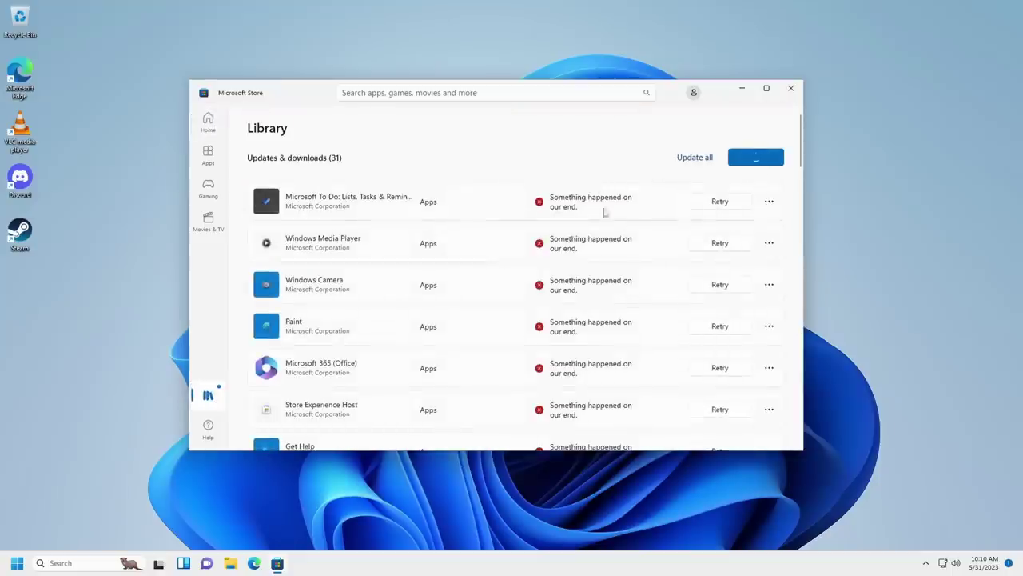
left_click_drag(802, 124, 798, 280)
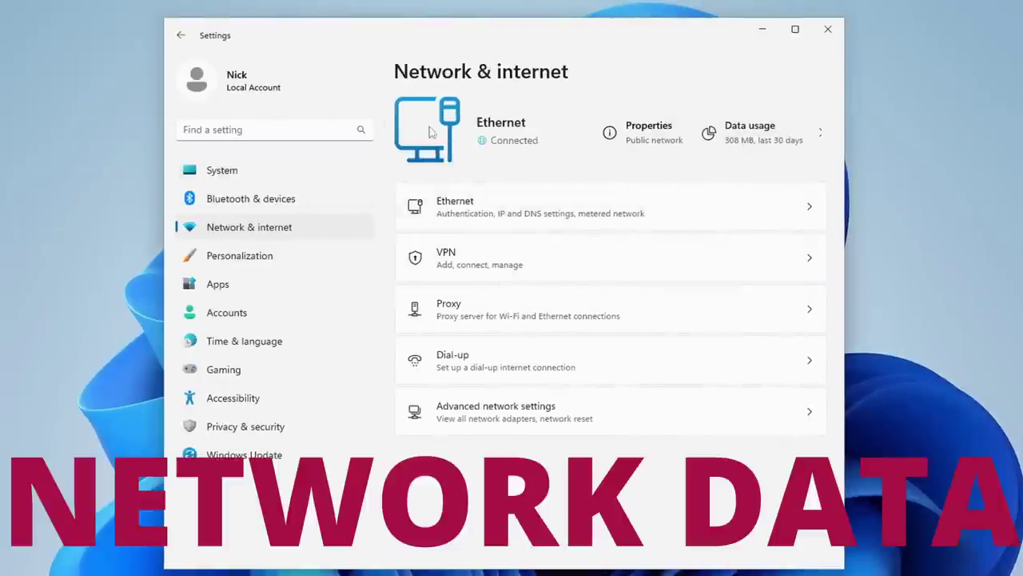
Show the Ethernet adapter's details in the advanced network settings
left_click(488, 418)
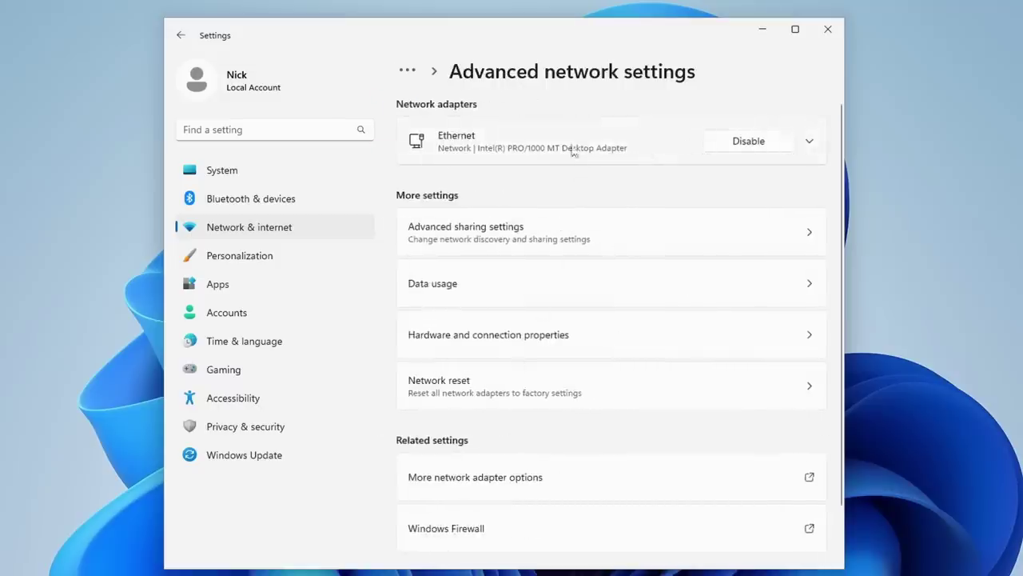
left_click(809, 142)
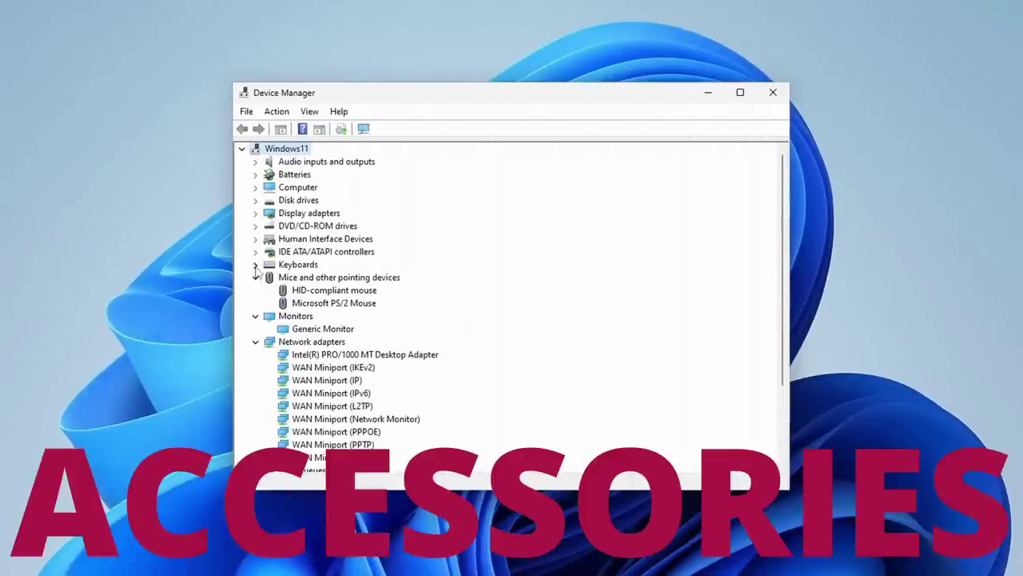
Expand the device categories from Keyboards up to Audio inputs and outputs, except Human Interface Devices, and review the listed hardware
left_click(255, 265)
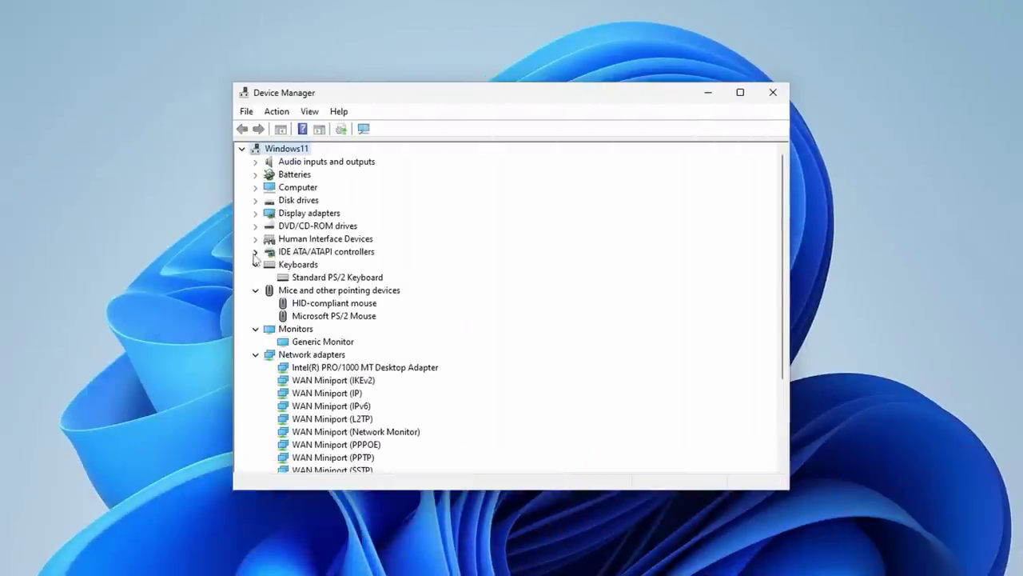
left_click(255, 252)
left_click(256, 227)
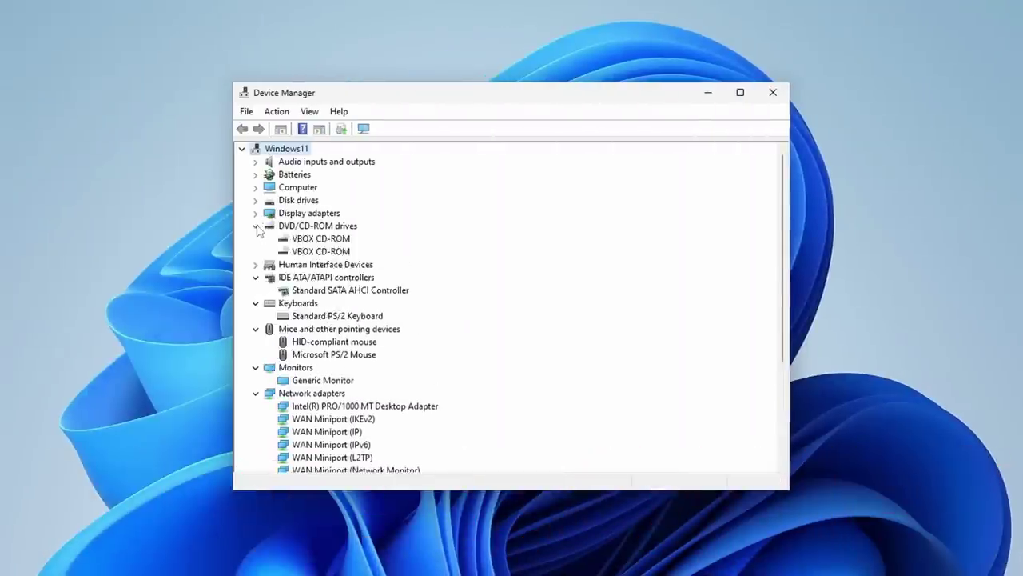
left_click(255, 213)
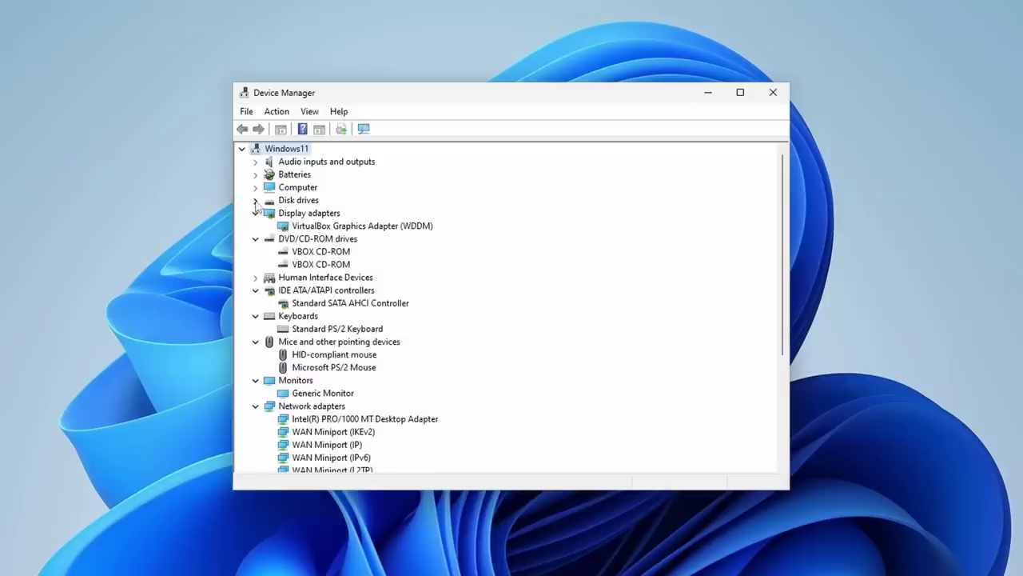
left_click(256, 199)
left_click(256, 187)
left_click(256, 174)
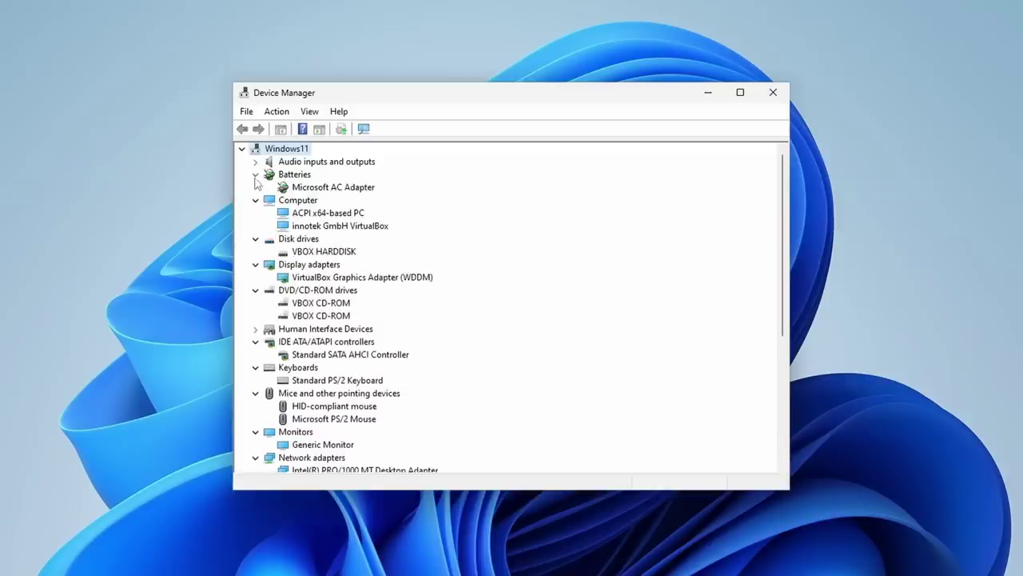
left_click(256, 161)
scroll(283, 212, "down", 5)
scroll(283, 214, "down", 2)
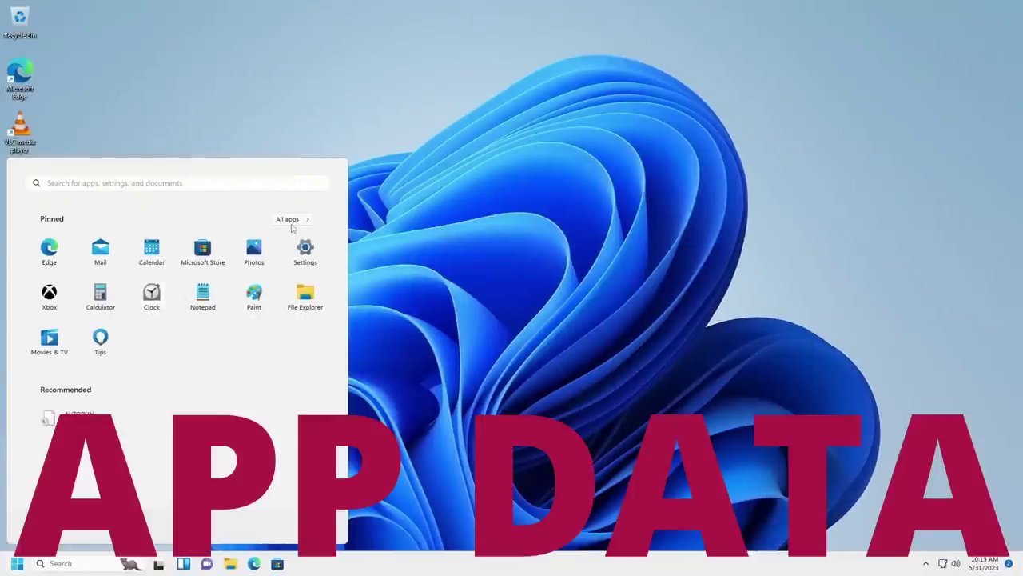
Open the full list of installed apps and look through it
left_click(291, 224)
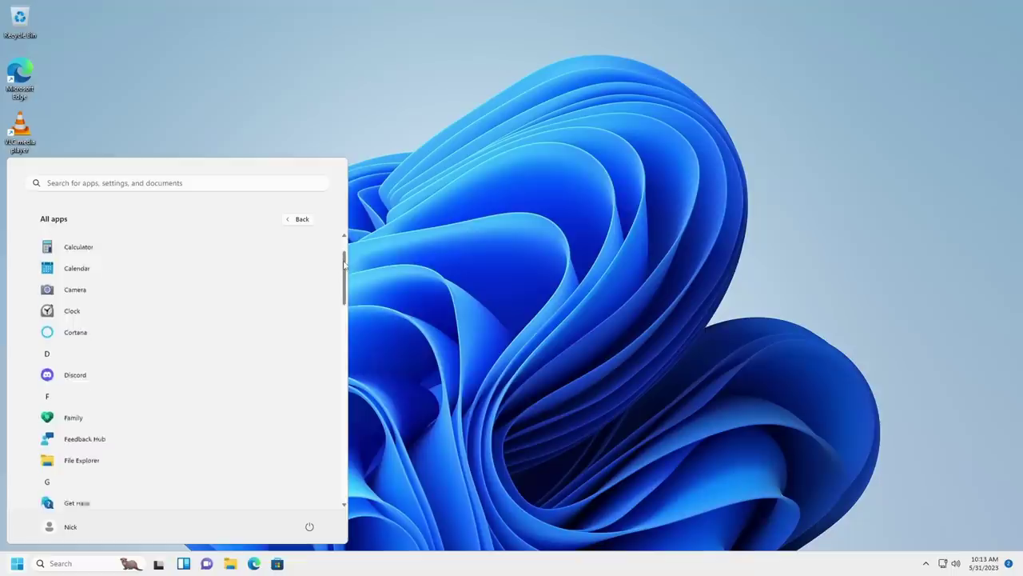
left_click_drag(343, 290, 322, 397)
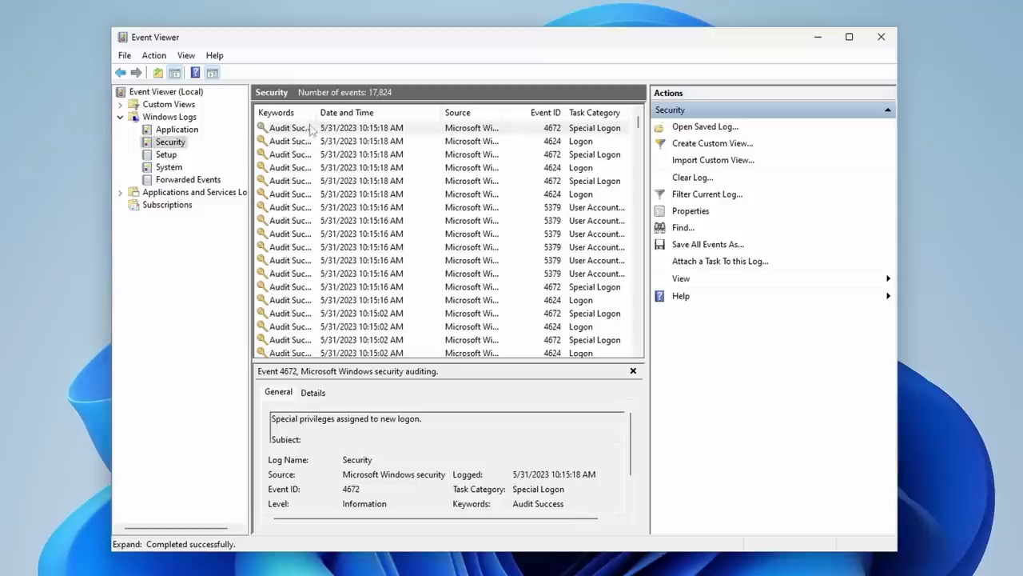
Inspect several of the newest events in the Windows Security log and switch to the Setup log
left_click(312, 129)
left_click(287, 142)
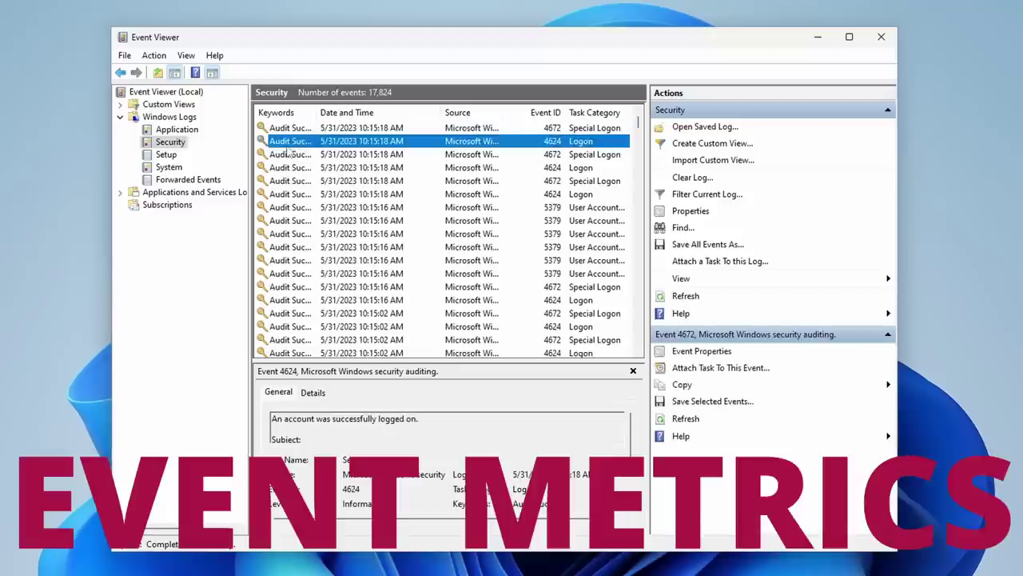
left_click(285, 157)
left_click(286, 168)
left_click(285, 194)
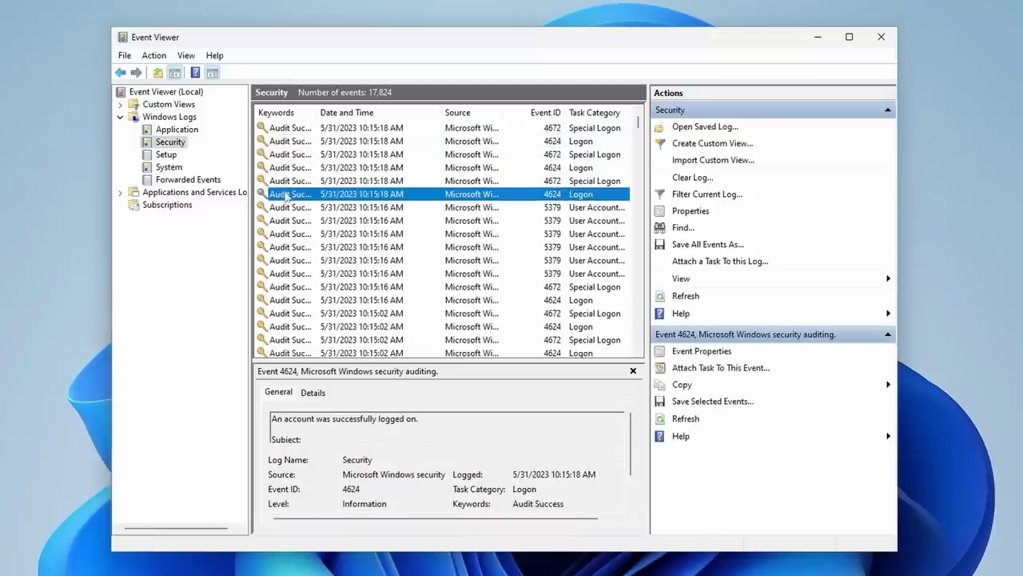
left_click(168, 155)
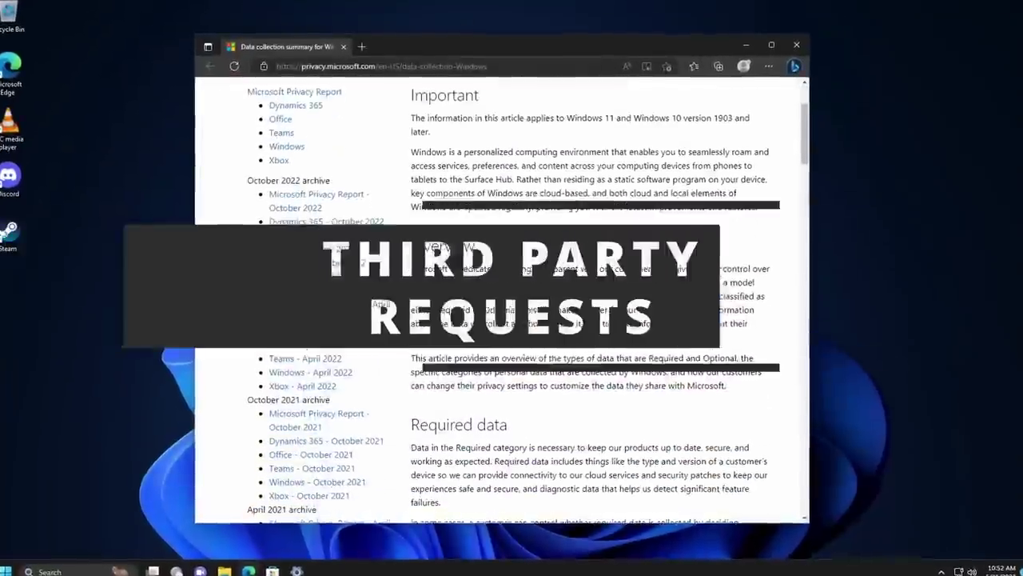
Read through Microsoft's data collection summary for Windows, including the required diagnostic data section
scroll(511, 320, "down", 5)
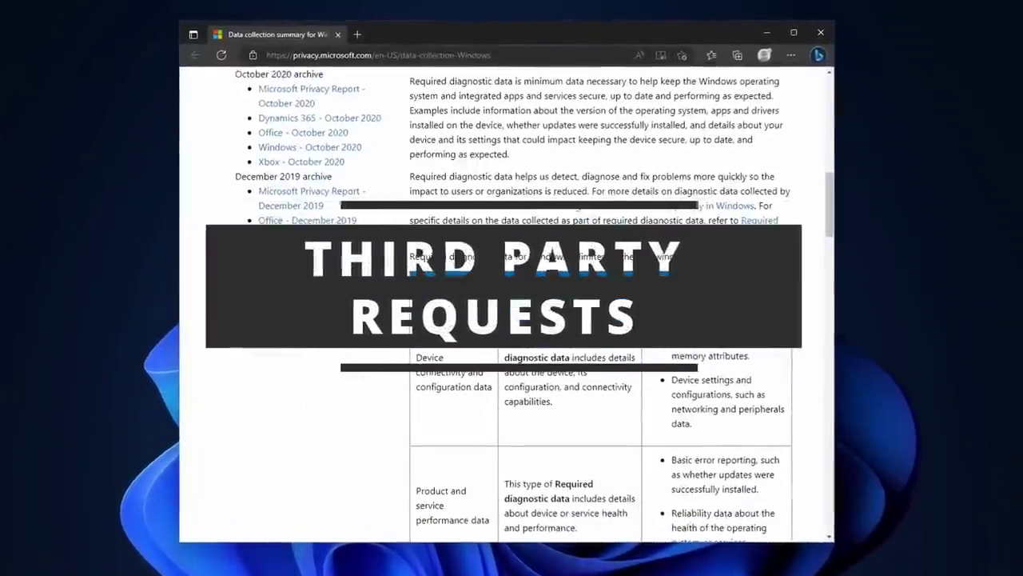
scroll(609, 313, "down", 5)
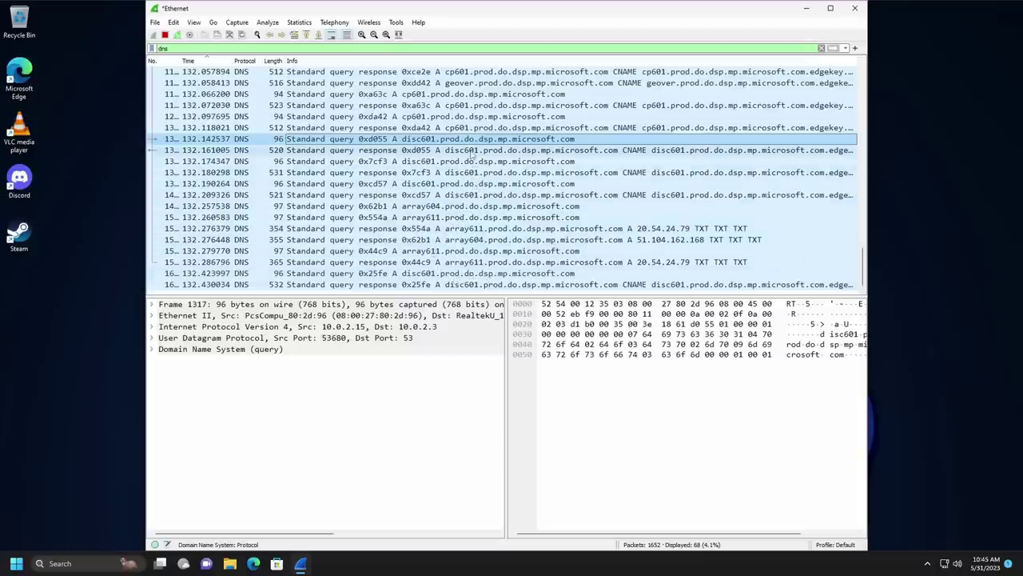
Review the DNS queries in the Ethernet capture and in the new-laptop Wireshark capture
scroll(467, 152, "up", 2)
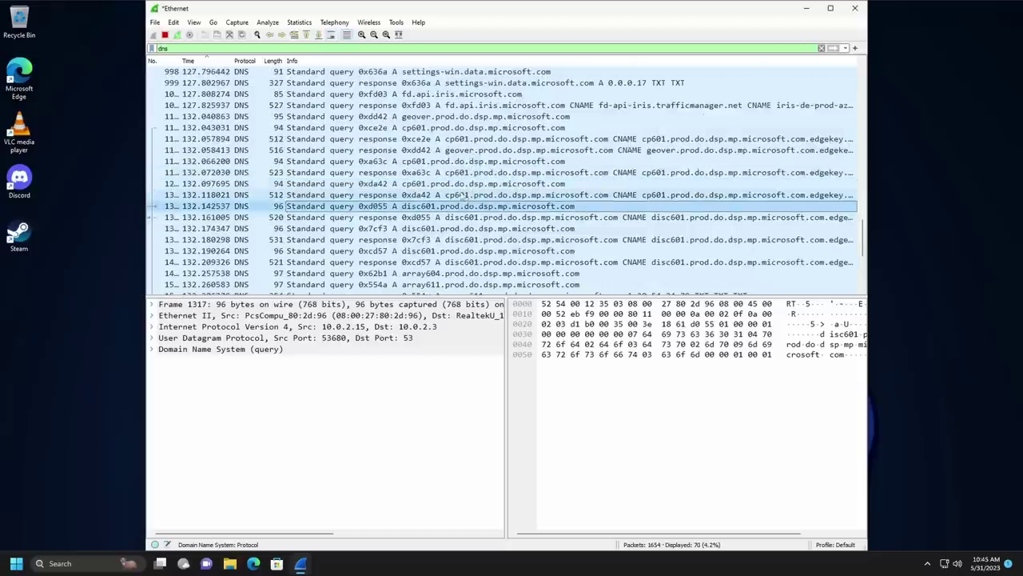
scroll(461, 195, "up", 2)
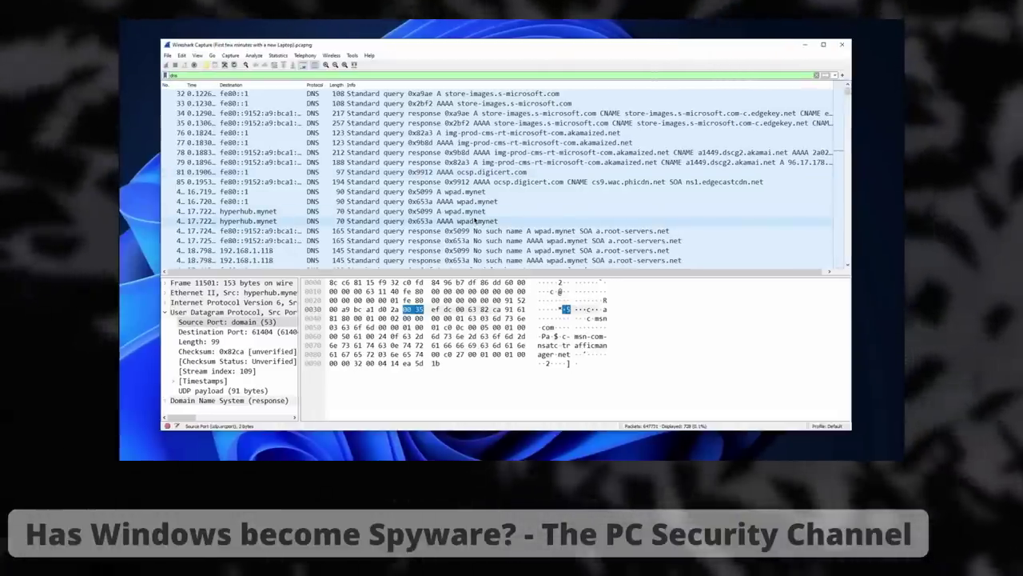
scroll(475, 219, "down", 2)
scroll(475, 219, "down", 2)
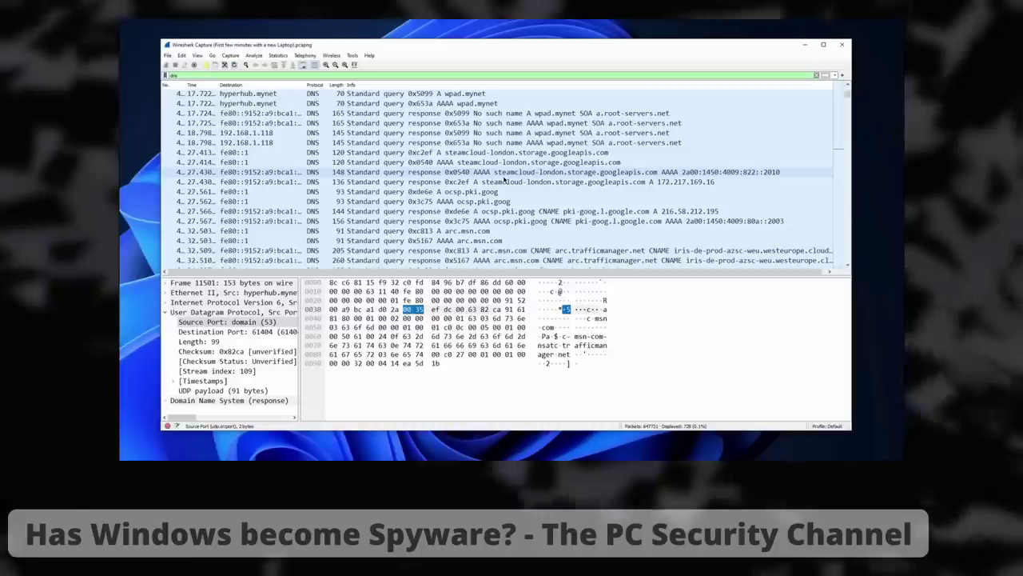
scroll(499, 208, "down", 5)
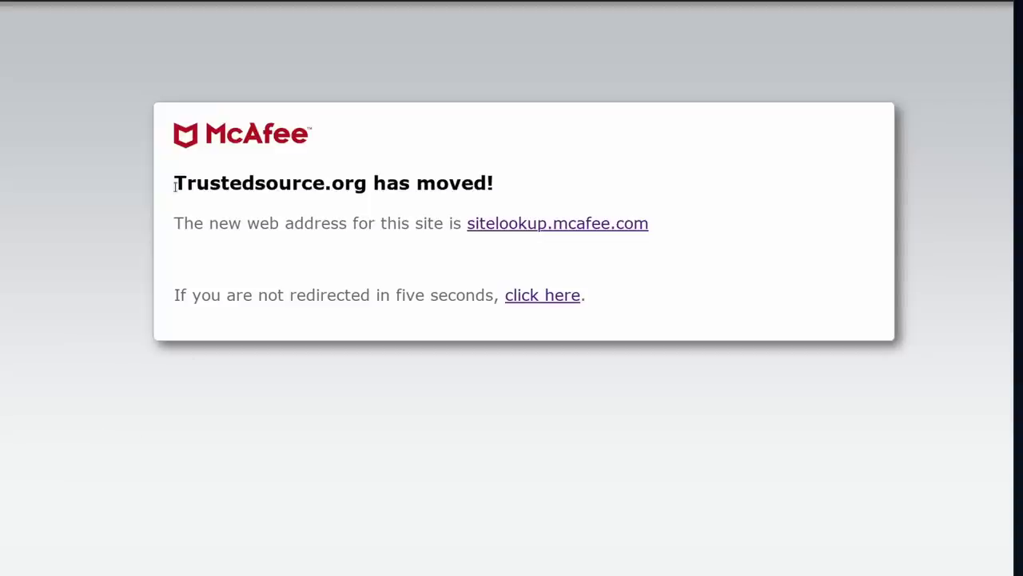
Highlight the McAfee notice about Trustedsource.org's new web address
left_click(510, 185)
left_click_drag(205, 140, 701, 208)
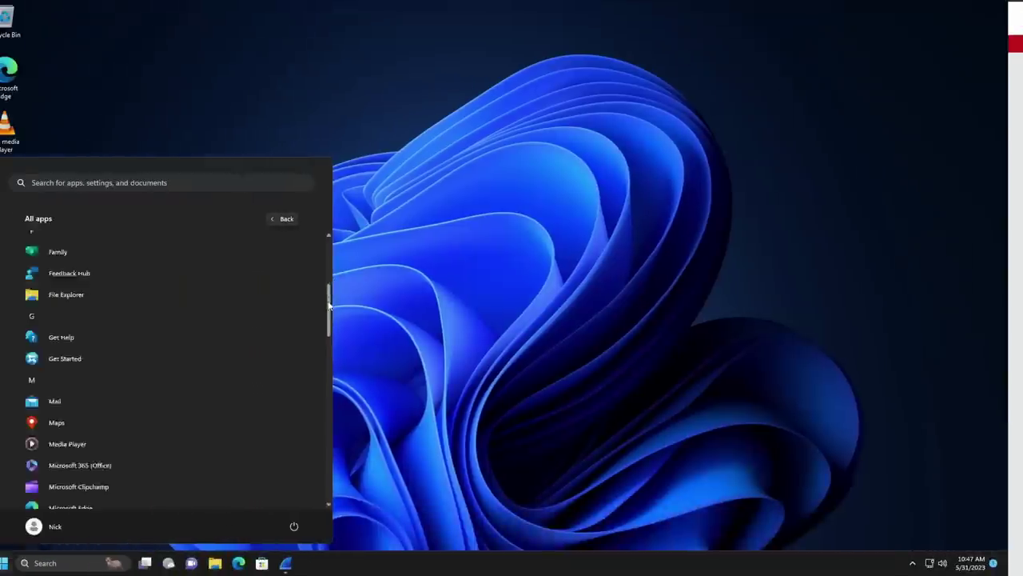
scroll(176, 360, "down", 5)
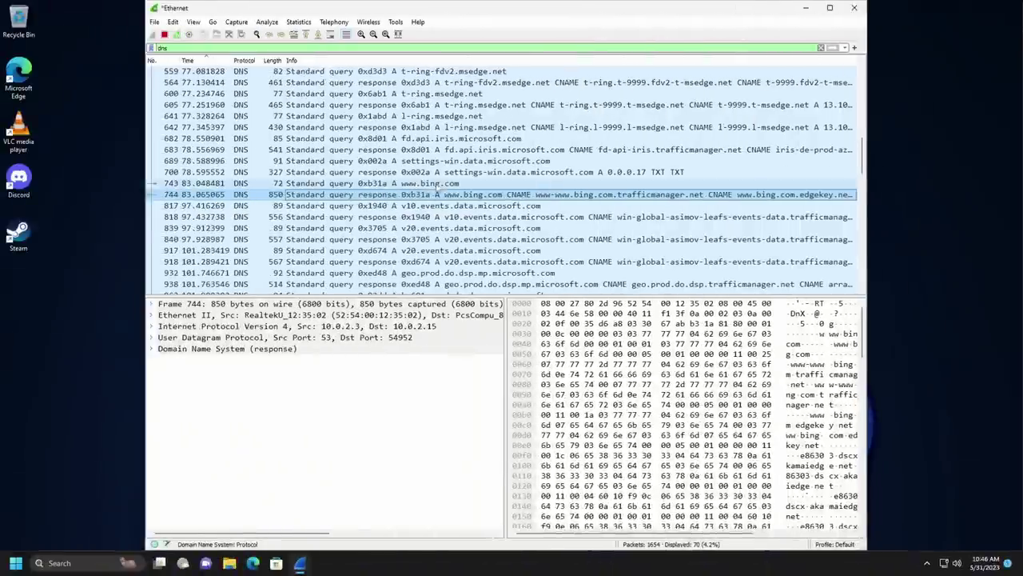
left_click(437, 184)
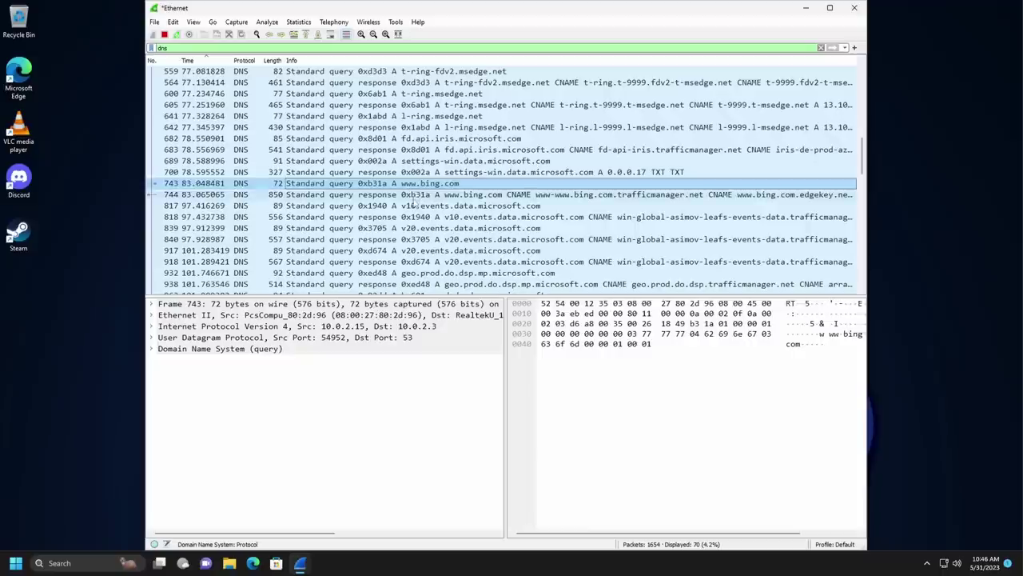
left_click(417, 196)
left_click(420, 185)
left_click(418, 196)
left_click(421, 186)
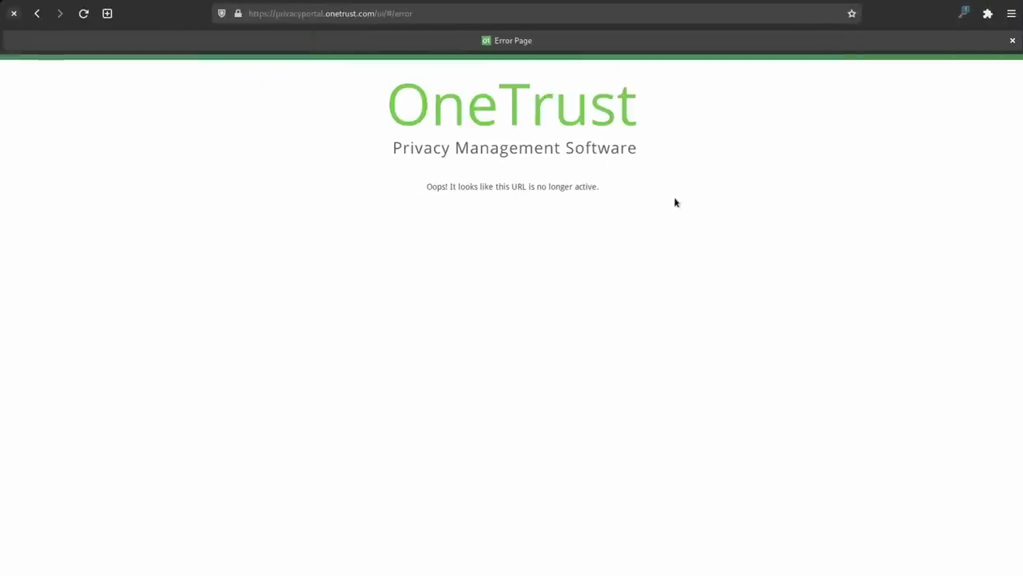
Highlight the heading and error message on the OneTrust privacy portal page
left_click_drag(675, 203, 318, 177)
left_click(278, 127)
left_click_drag(395, 107, 715, 224)
left_click(490, 254)
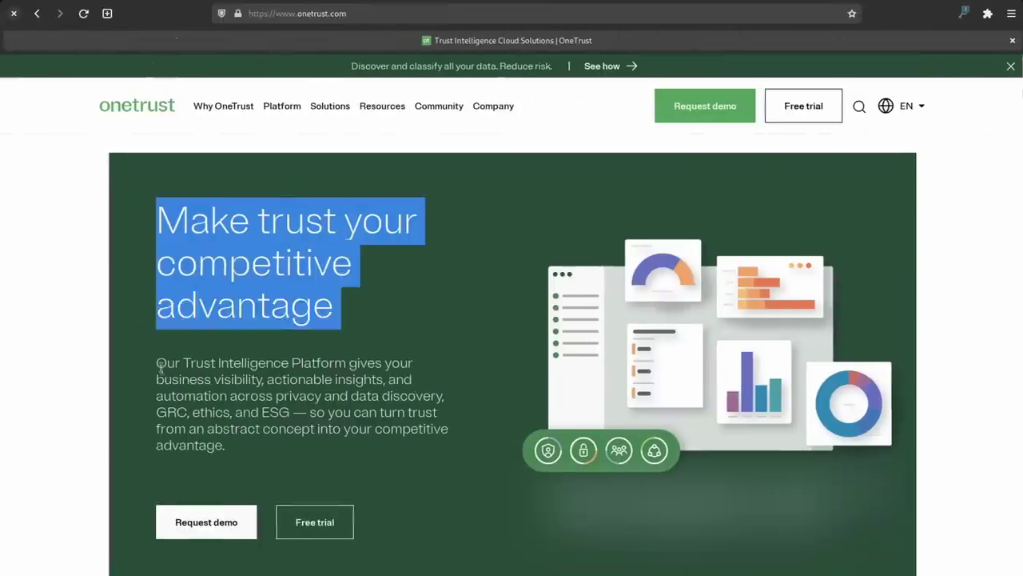
Highlight the Trust Intelligence Platform description on OneTrust's home page and read the customer section below it
left_click_drag(160, 367, 330, 388)
left_click_drag(420, 395, 446, 450)
left_click(446, 450)
scroll(469, 418, "down", 5)
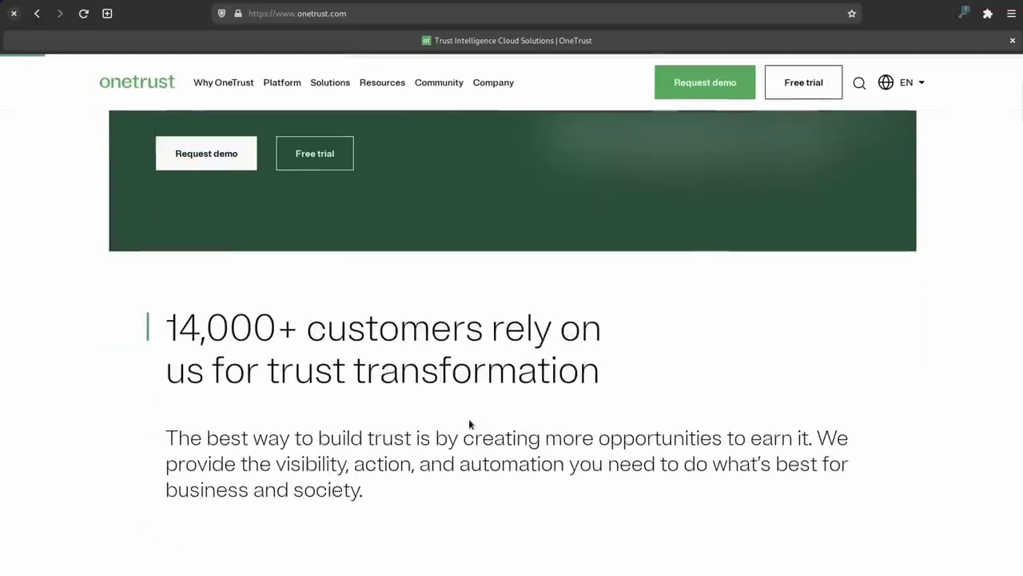
scroll(469, 424, "down", 5)
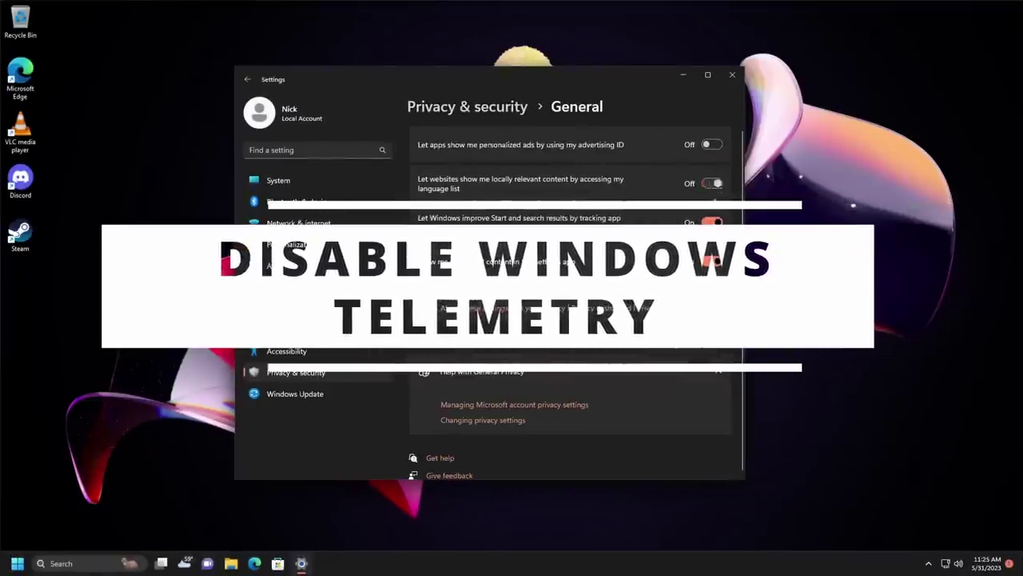
Turn off online speech recognition in the privacy settings and open the Inking & typing personalization settings
left_click(334, 375)
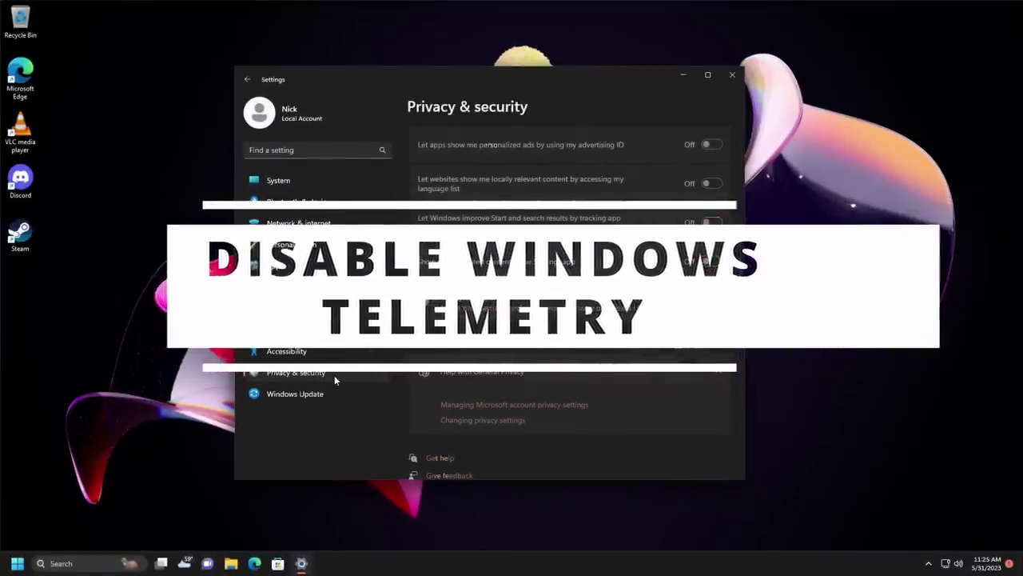
left_click(548, 336)
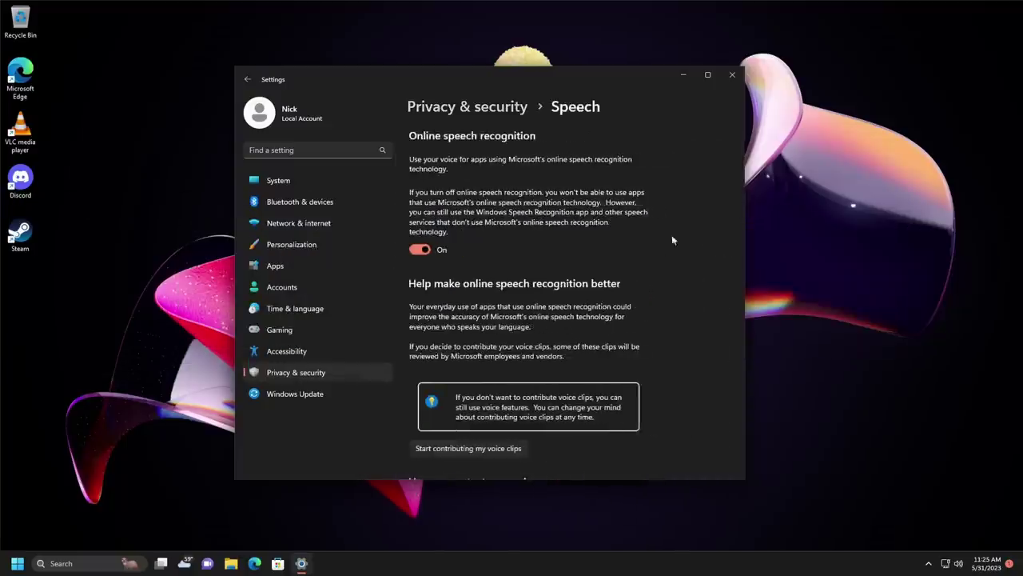
left_click(422, 249)
left_click(342, 373)
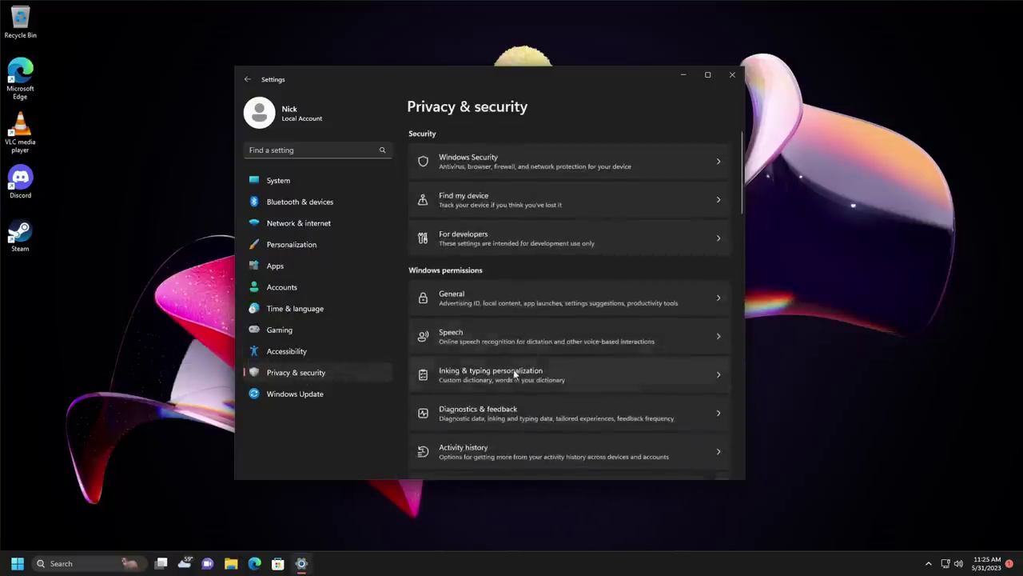
left_click(515, 374)
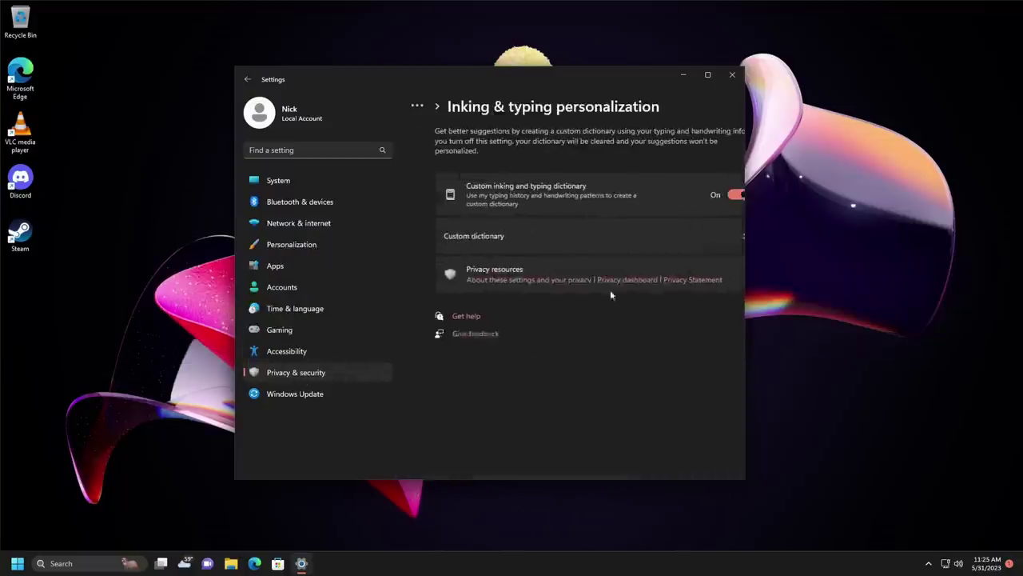
In Diagnostics & feedback, turn off optional diagnostic data and tailored experiences, and expand the Diagnostic Data Viewer option
left_click(288, 375)
left_click(491, 407)
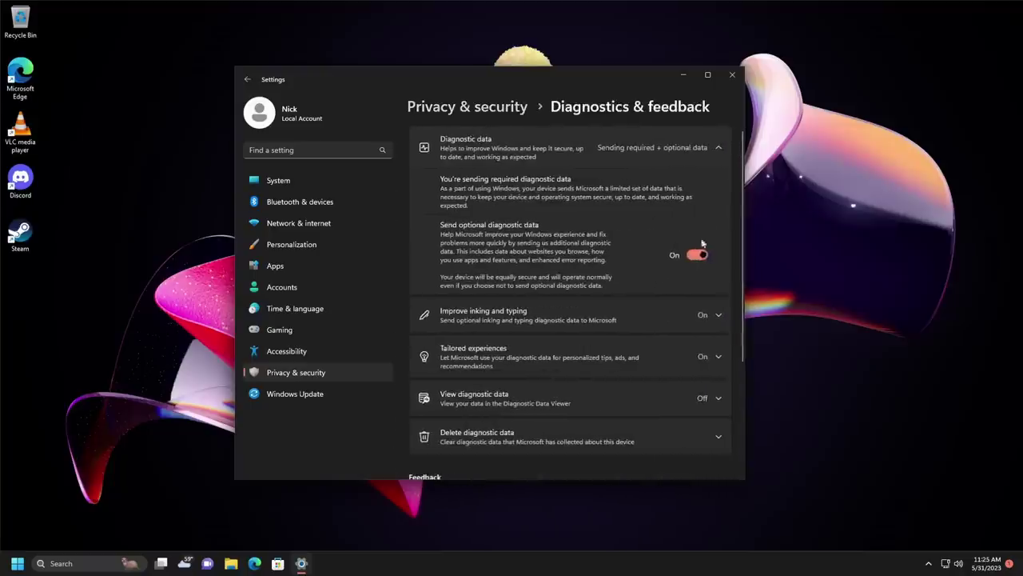
left_click(676, 314)
scroll(691, 392, "down", 1)
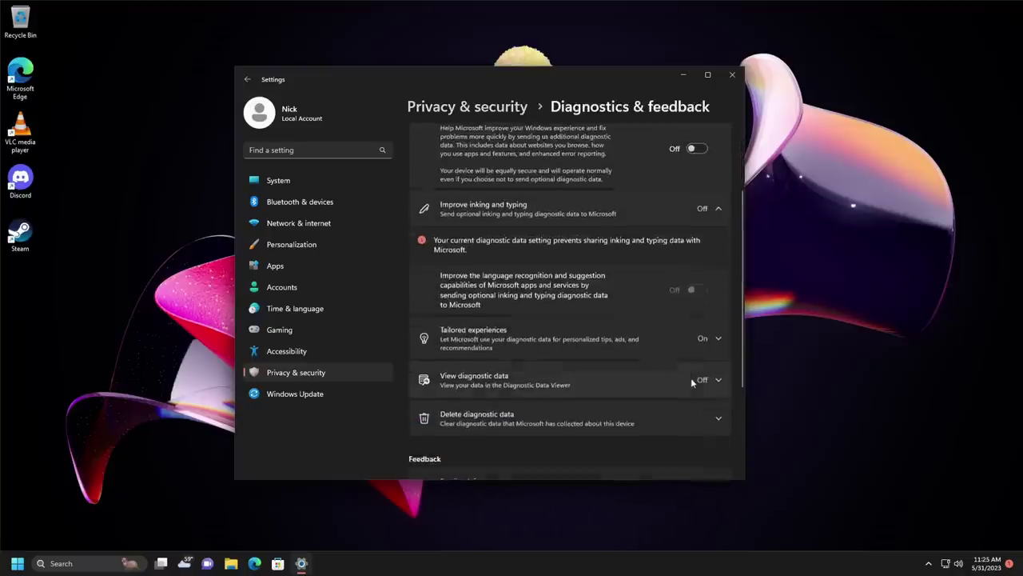
left_click(703, 341)
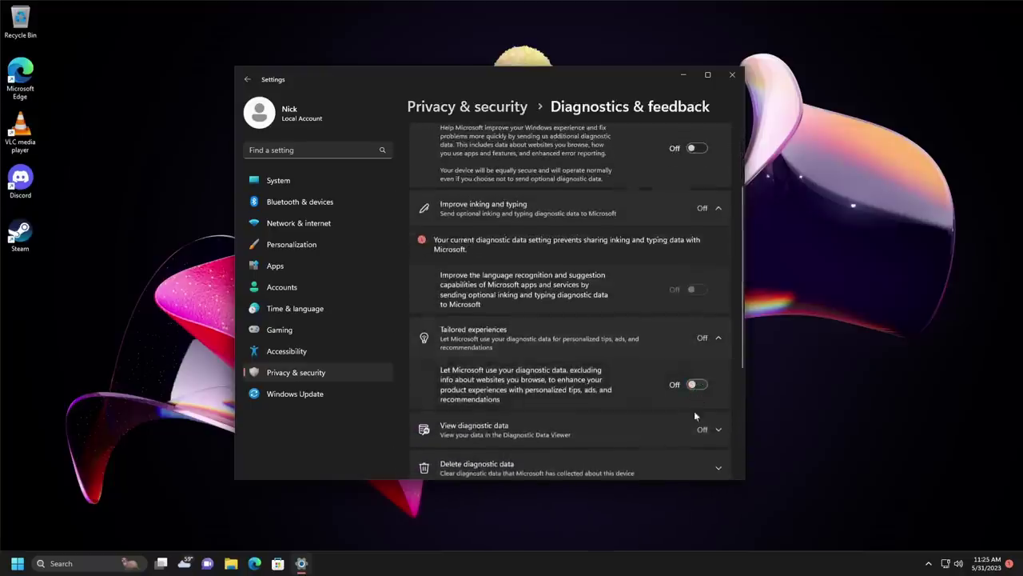
left_click(694, 418)
scroll(696, 408, "down", 3)
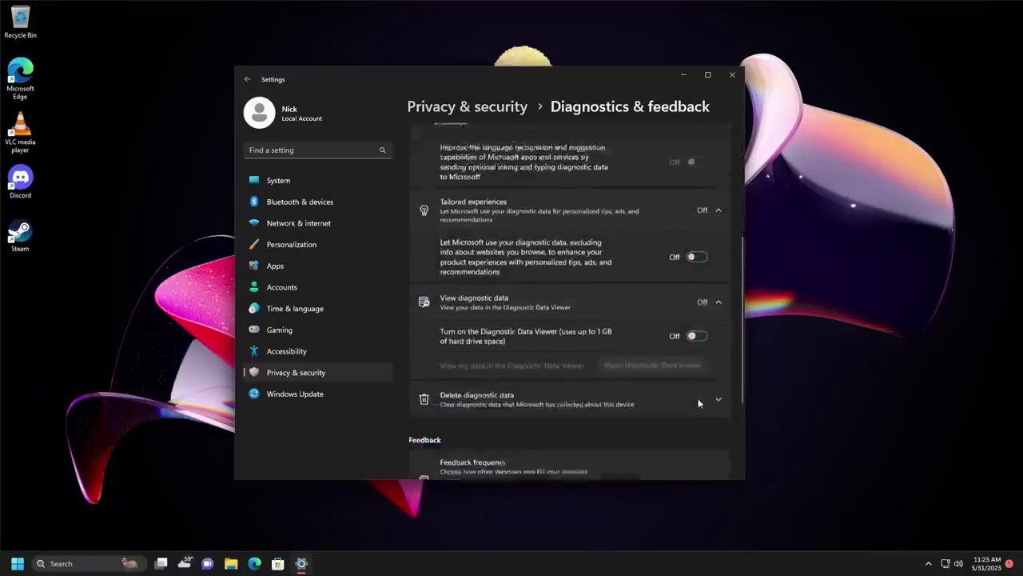
Check the Activity history storage and sharing options, and return to Diagnostics & feedback
left_click(330, 372)
scroll(627, 329, "down", 3)
left_click(612, 297)
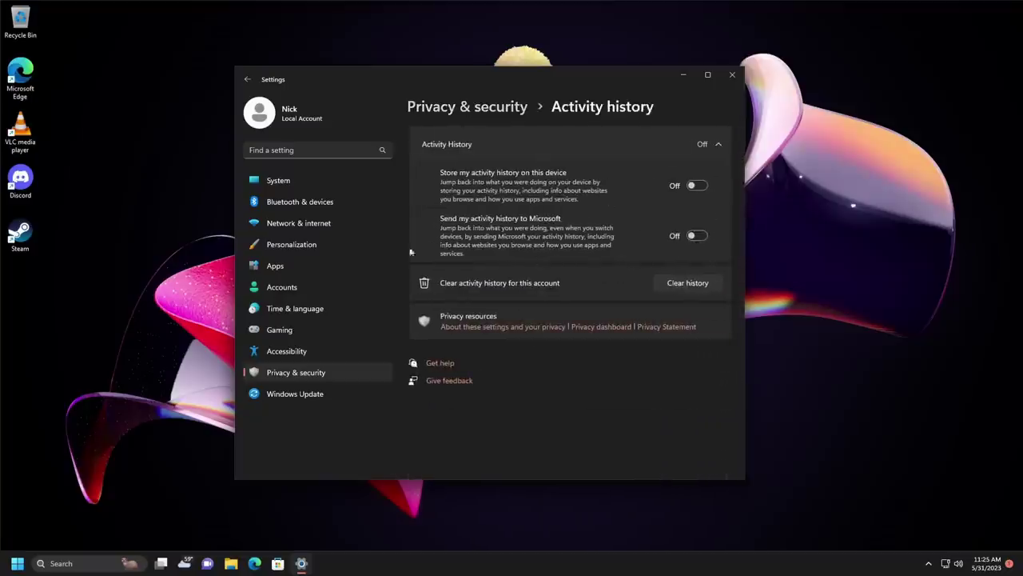
left_click(294, 374)
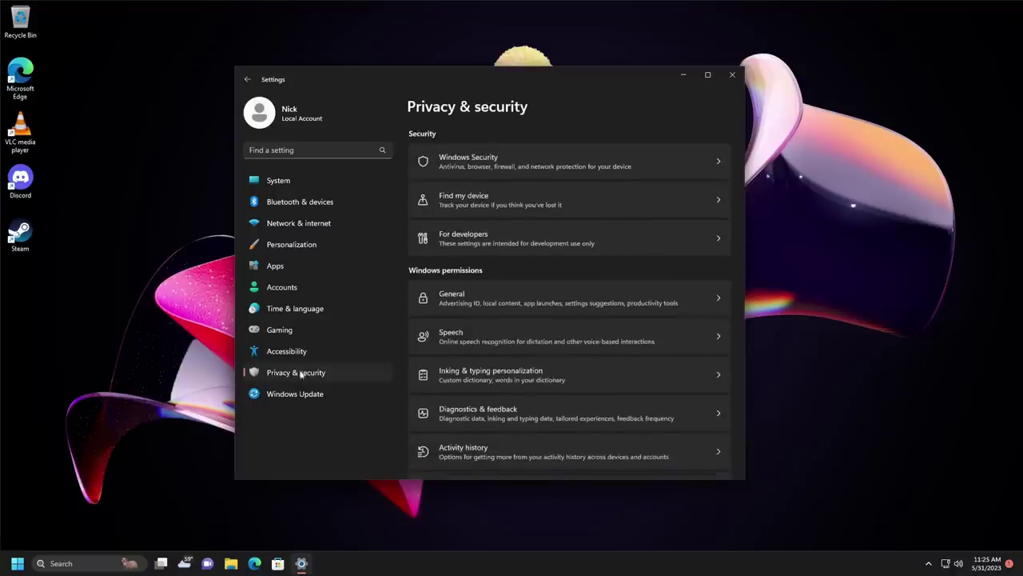
left_click(512, 413)
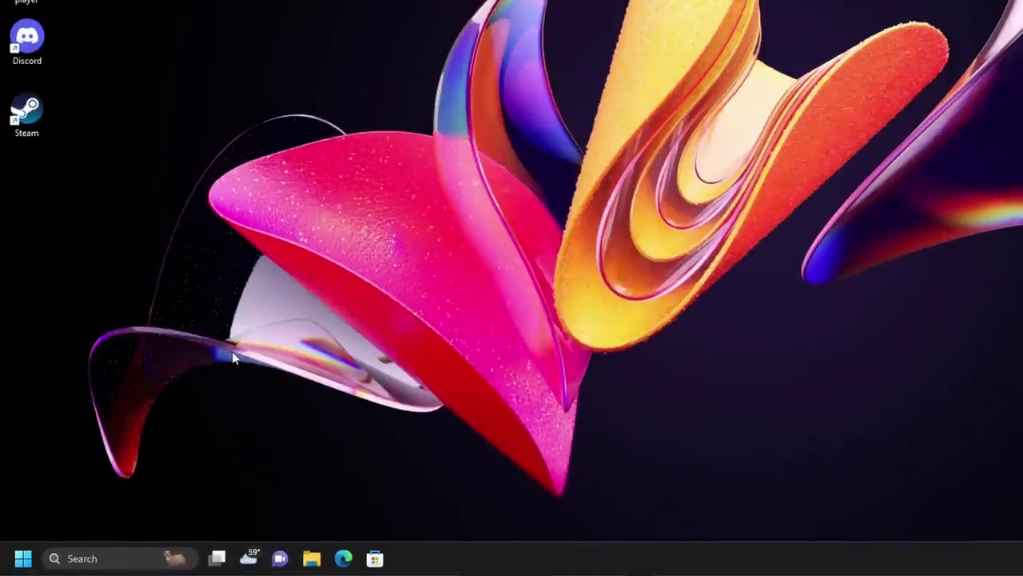
Launch the Windows Services console by running services.msc
key("super+r")
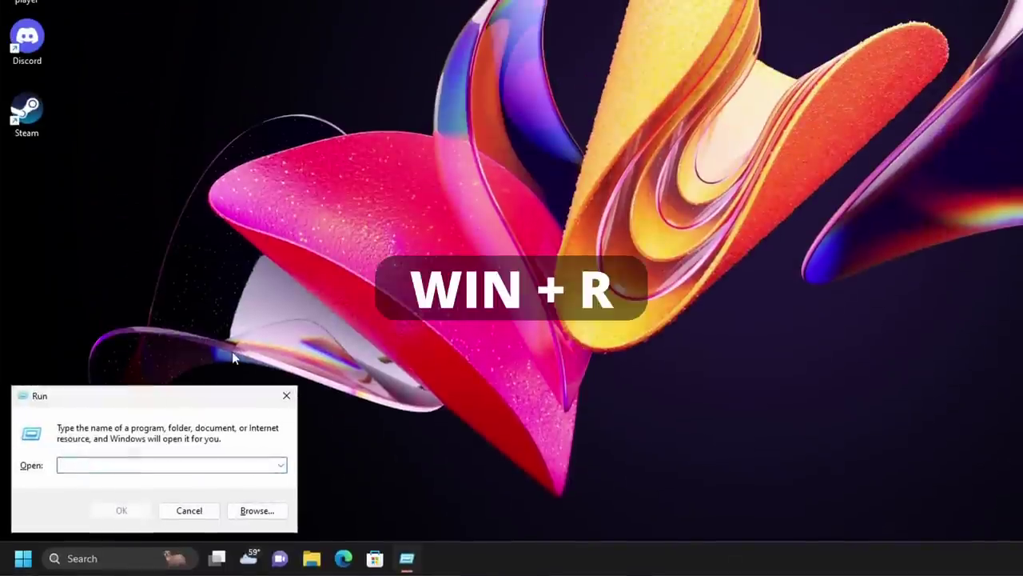
type("services")
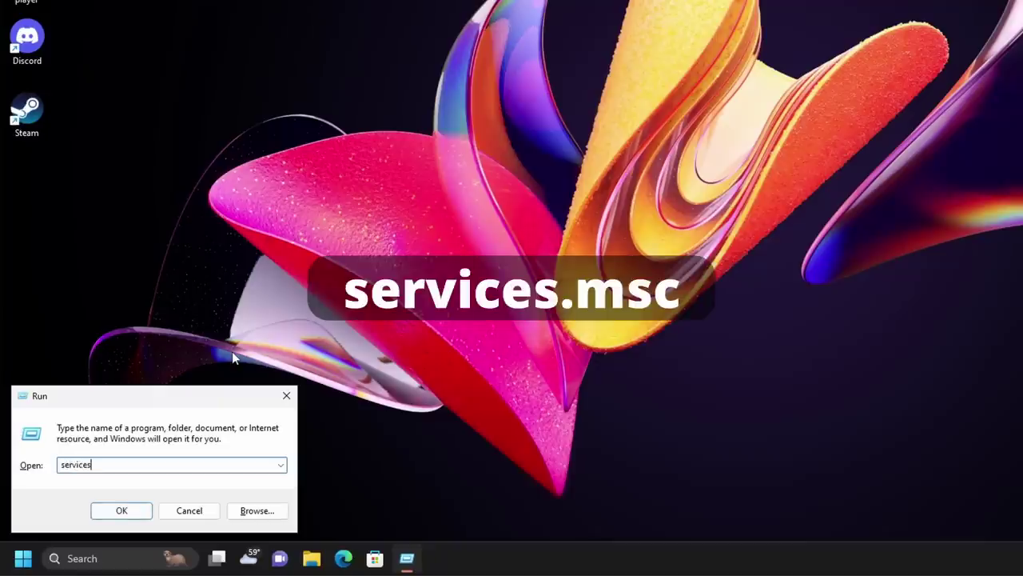
type(".msc")
key("Return")
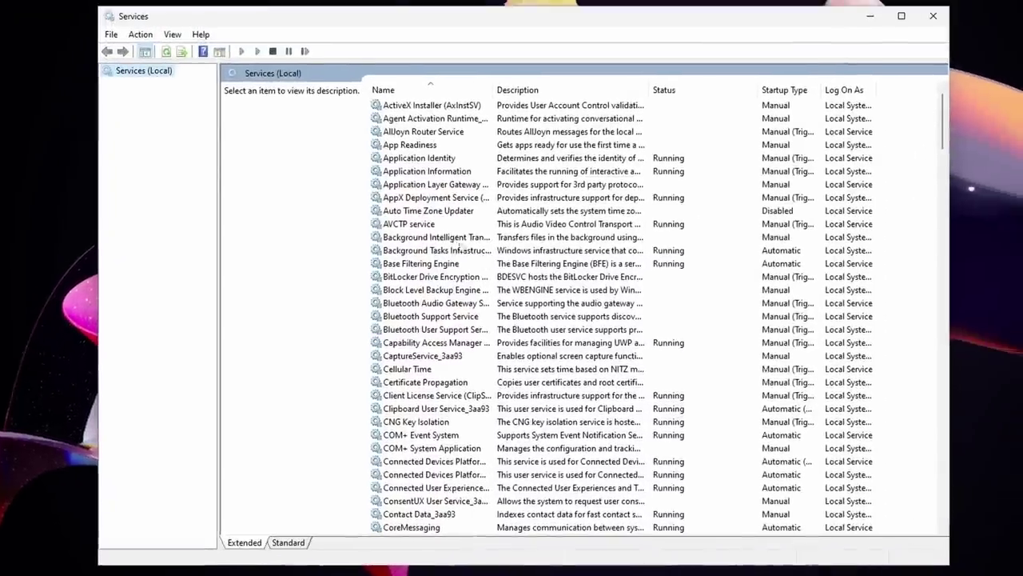
Set the Connected User Experiences and Telemetry service's startup type to Disabled and stop the service
left_click(604, 136)
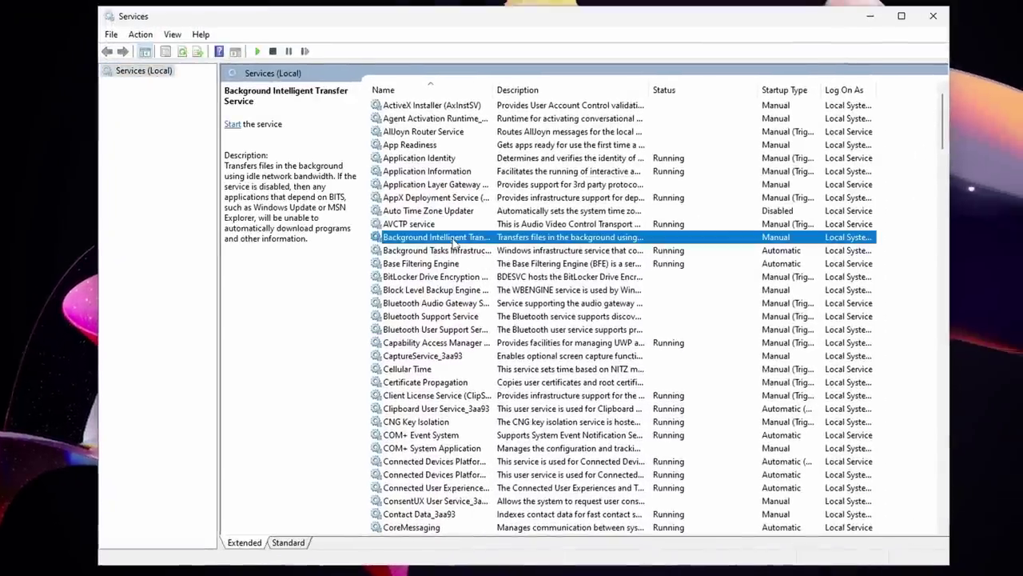
scroll(454, 241, "down", 3)
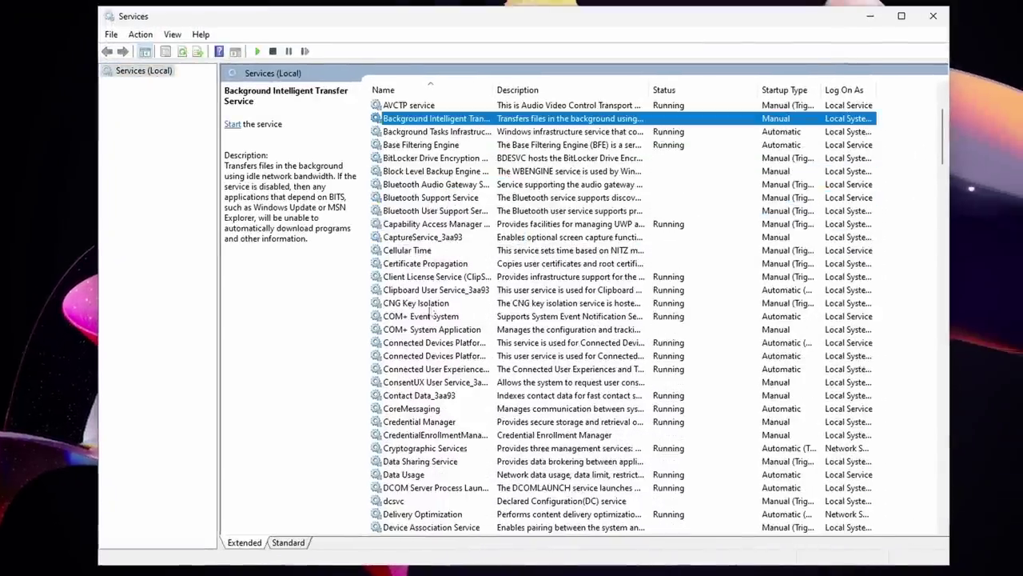
left_click(408, 370)
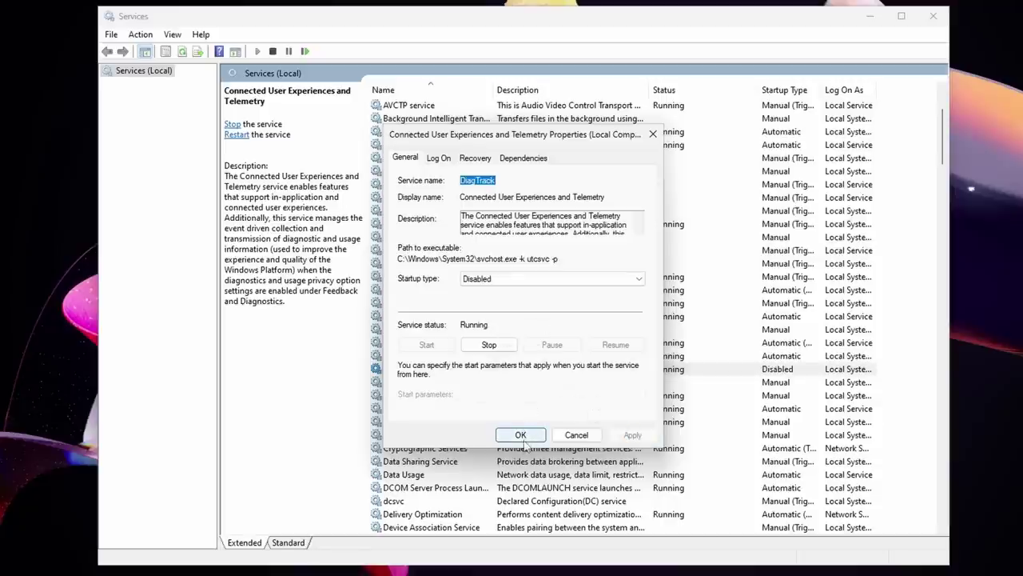
left_click(488, 346)
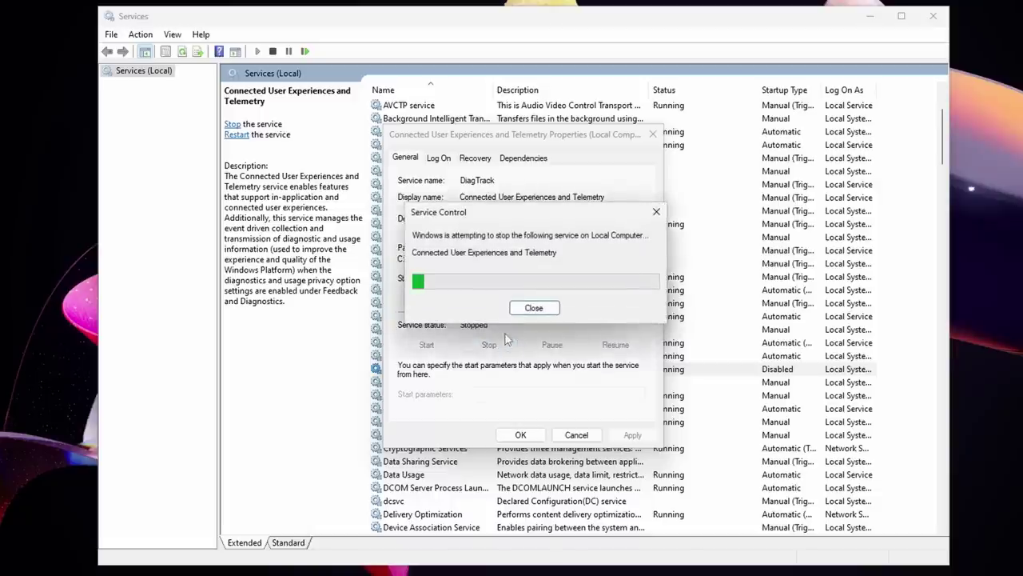
left_click(542, 305)
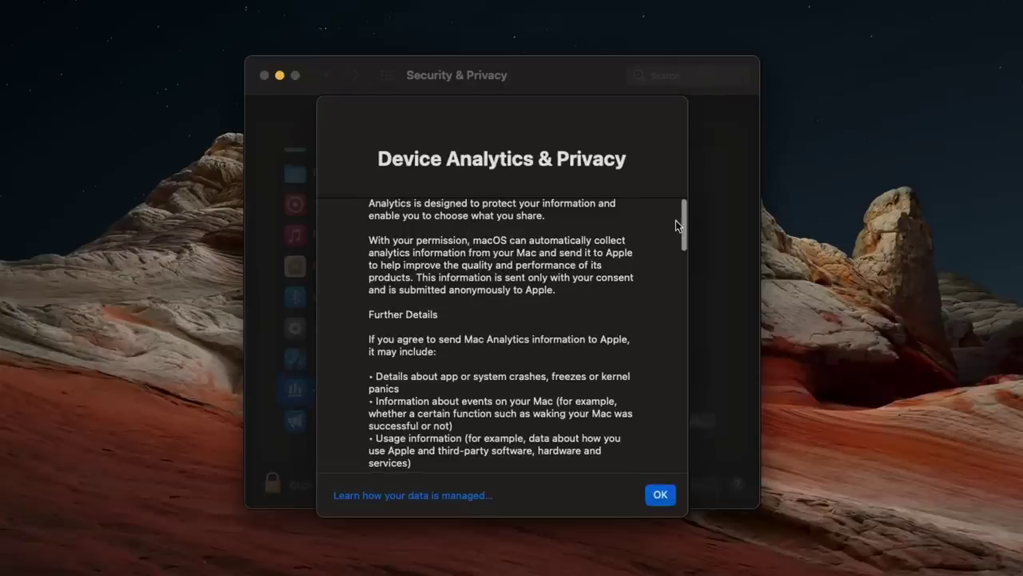
On the Mac, read the Device Analytics & Privacy notice and review the Privacy section of the Apple ID website
left_click_drag(684, 209, 683, 257)
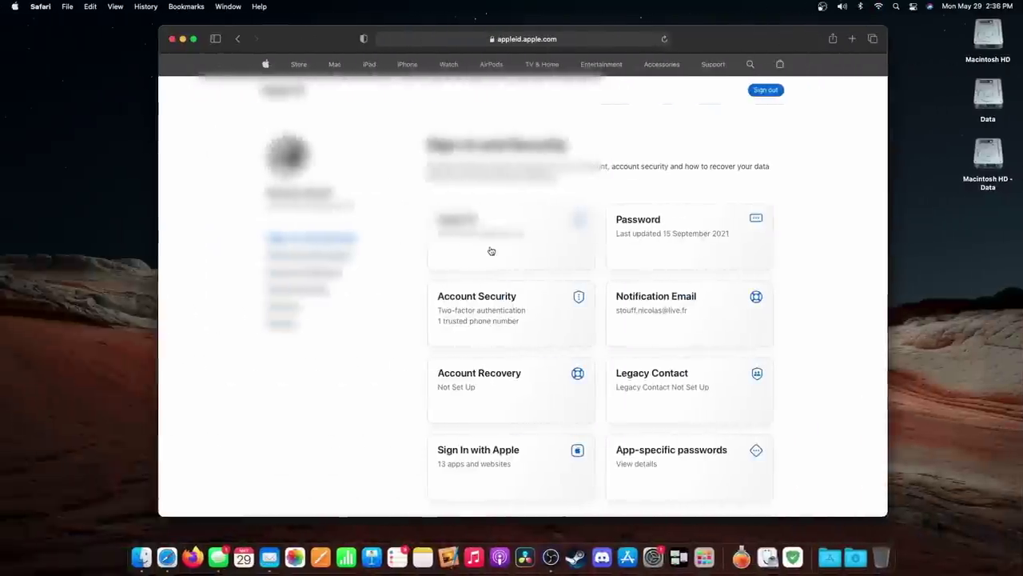
scroll(507, 322, "down", 2)
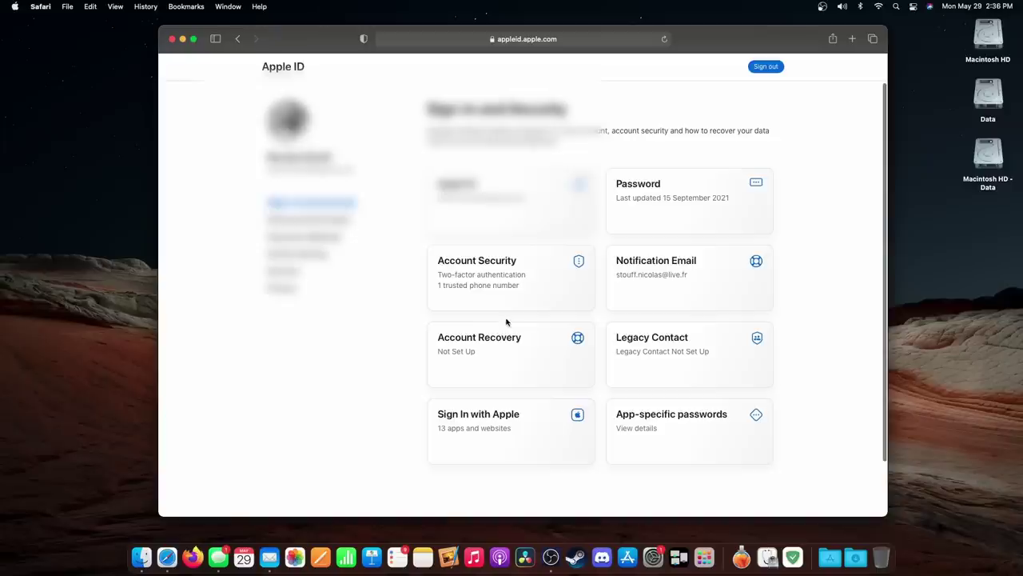
left_click(357, 286)
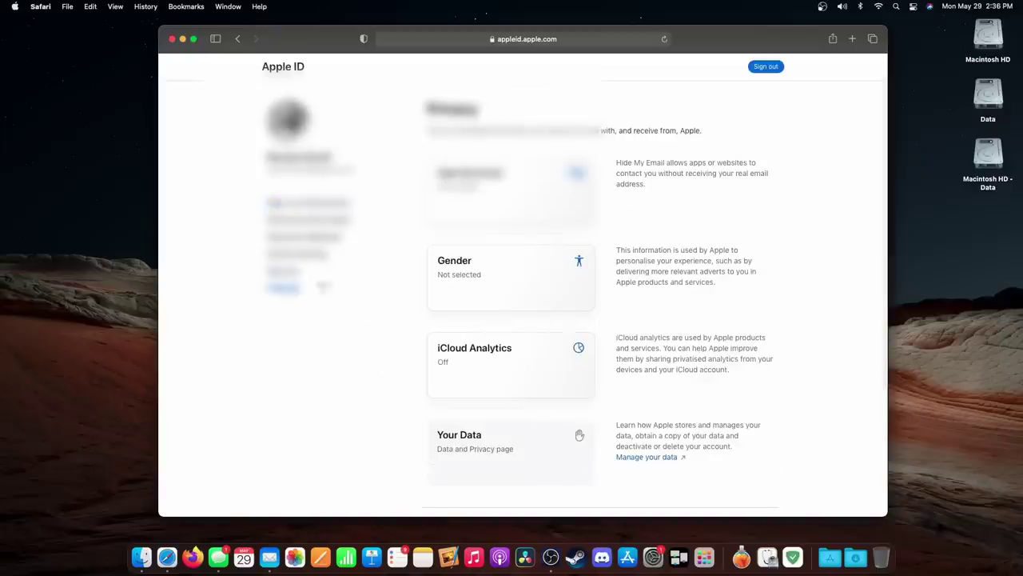
scroll(721, 224, "down", 5)
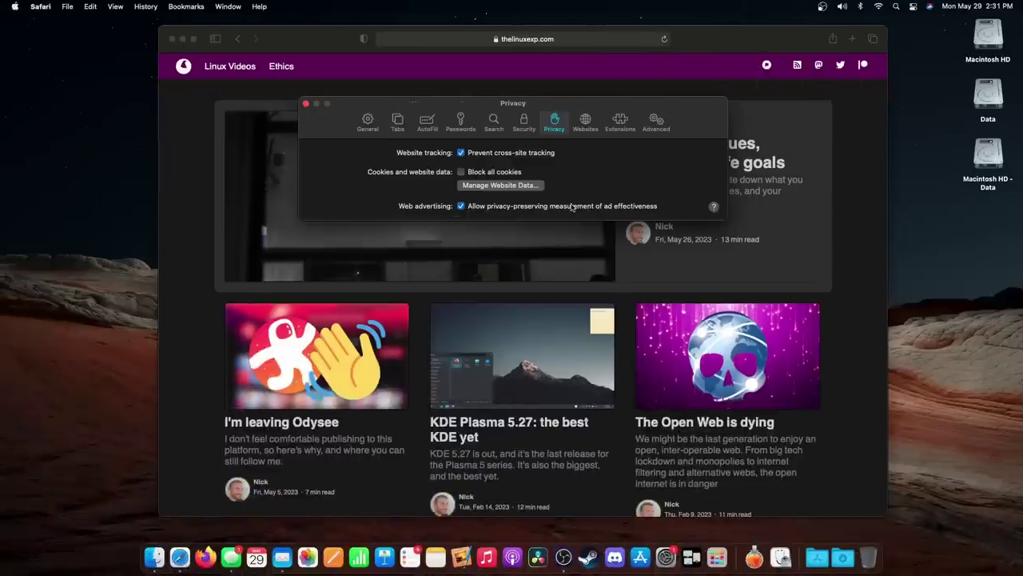
Review Safari's Advanced and Extensions preferences
left_click(658, 126)
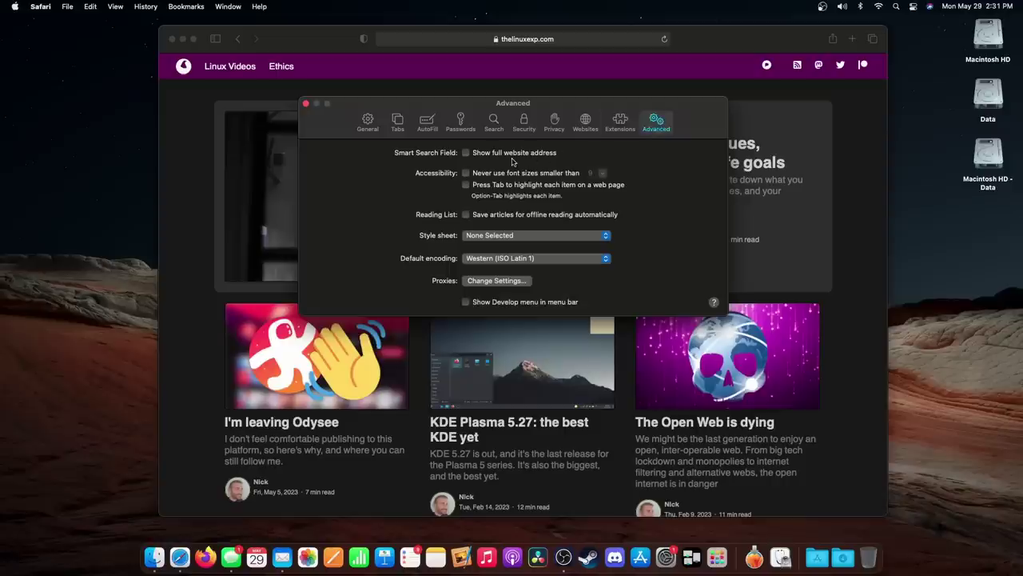
left_click(614, 128)
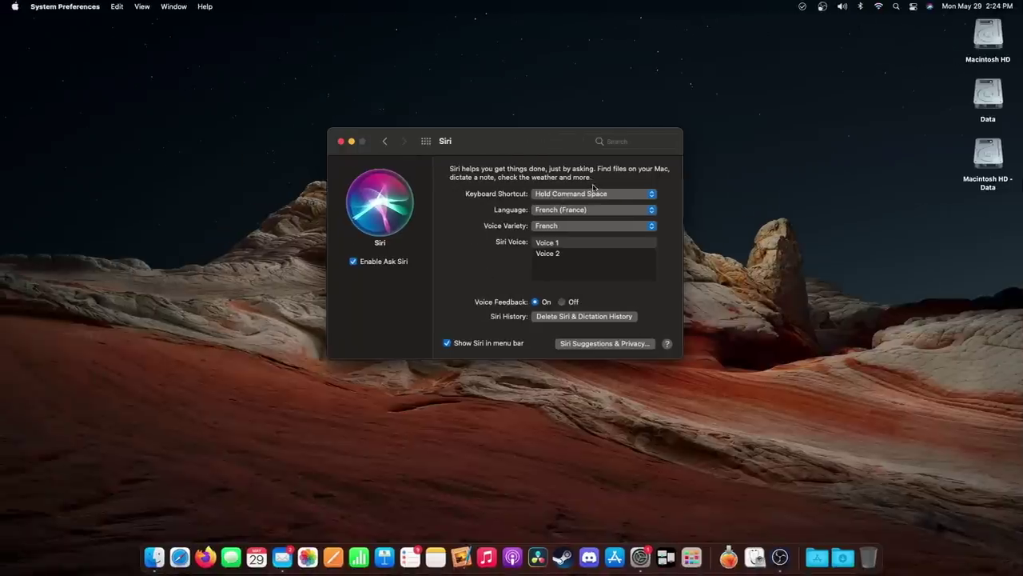
Review the list of apps under Siri Suggestions & Privacy in System Preferences
left_click(590, 343)
scroll(443, 287, "down", 1)
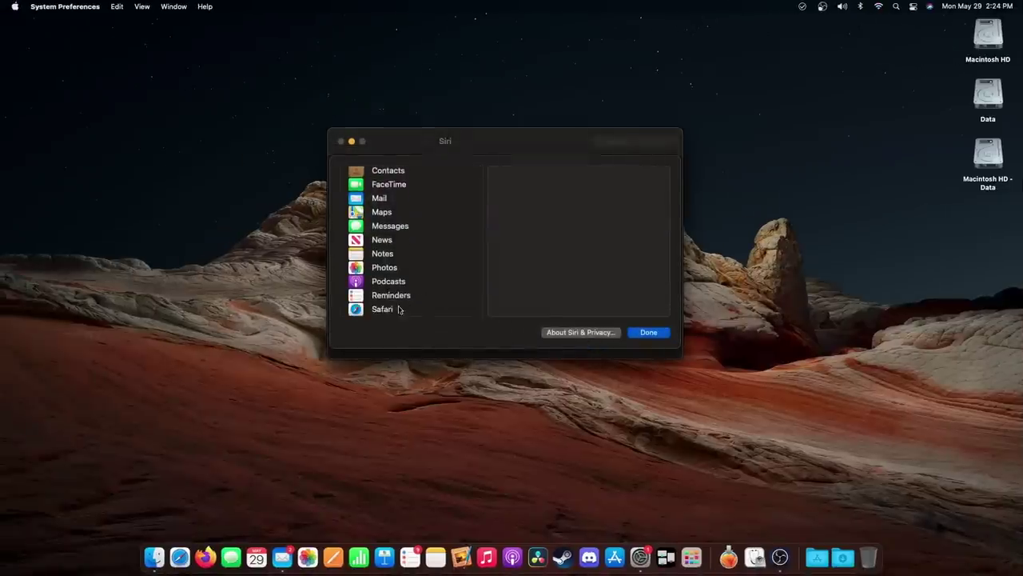
scroll(394, 309, "up", 1)
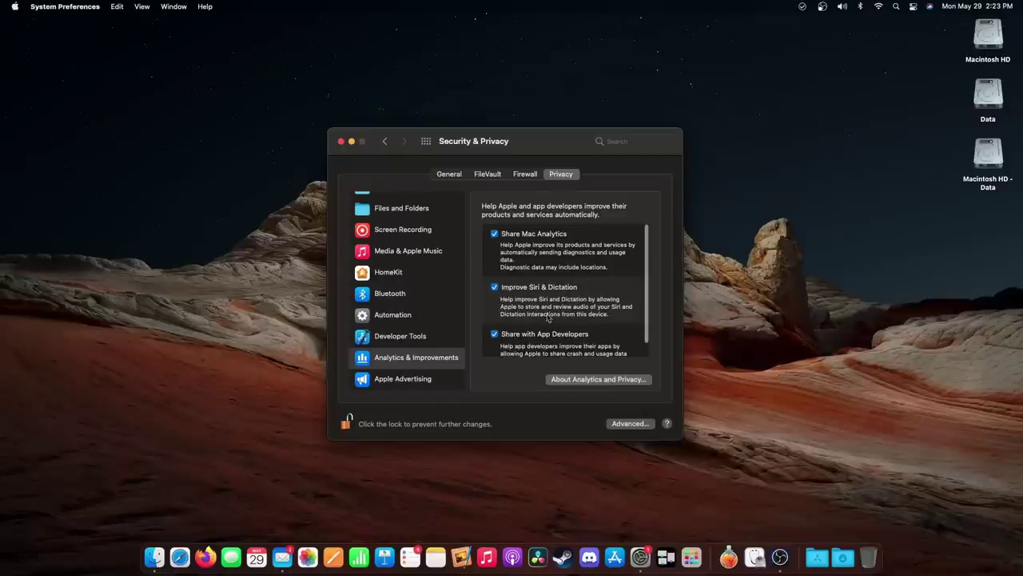
Turn off Share Mac Analytics and Improve Siri & Dictation, and check the advanced Security & Privacy options
scroll(547, 317, "down", 1)
scroll(544, 312, "up", 1)
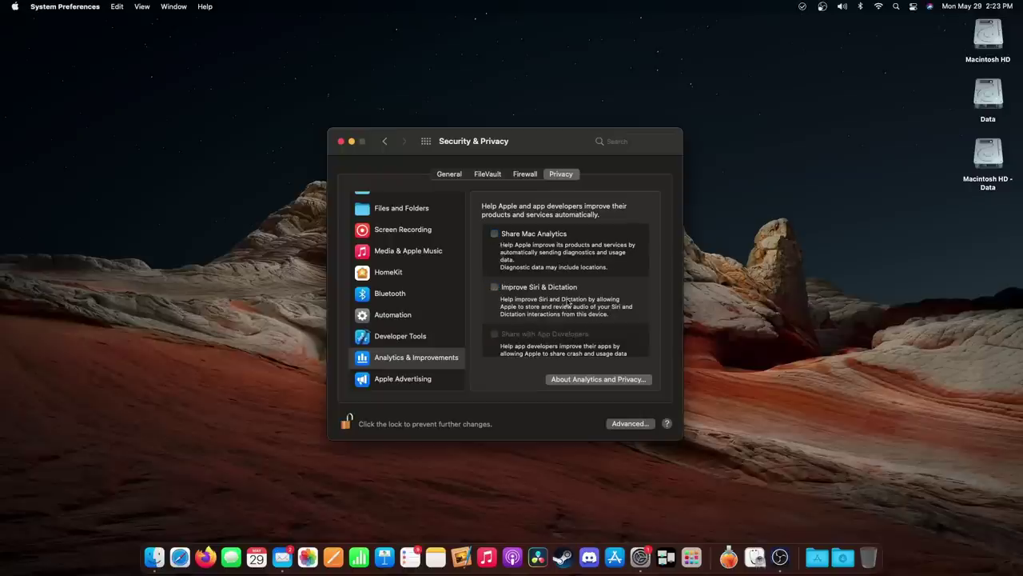
left_click(630, 424)
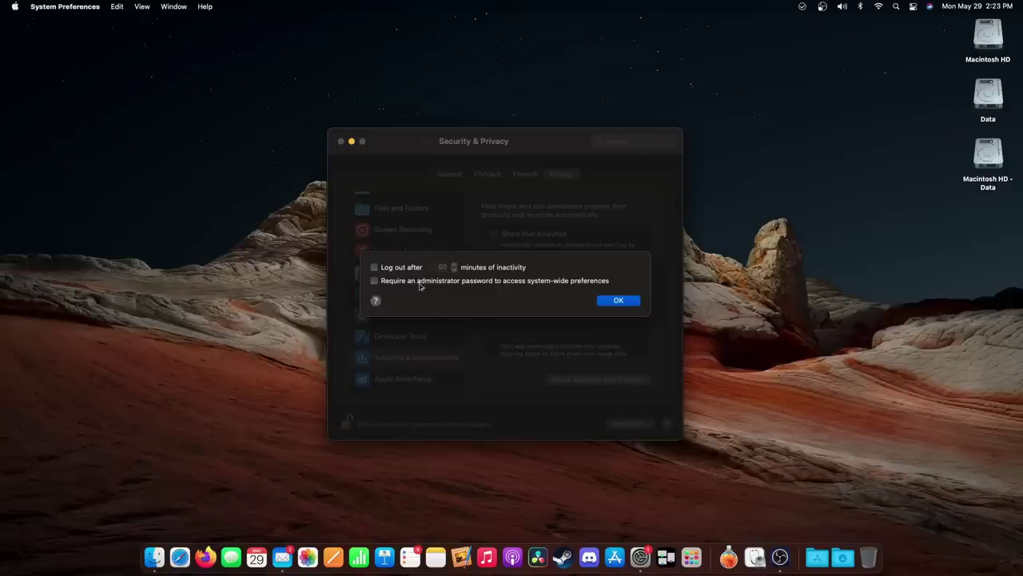
left_click(618, 300)
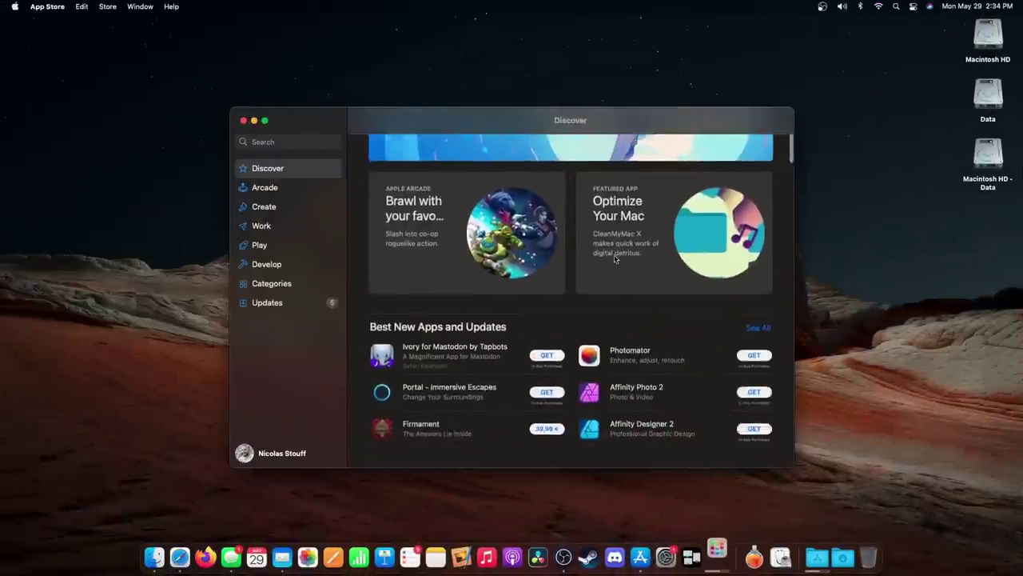
Switch to the App Store and browse the recommendations and top app lists on the Discover page
scroll(614, 257, "down", 5)
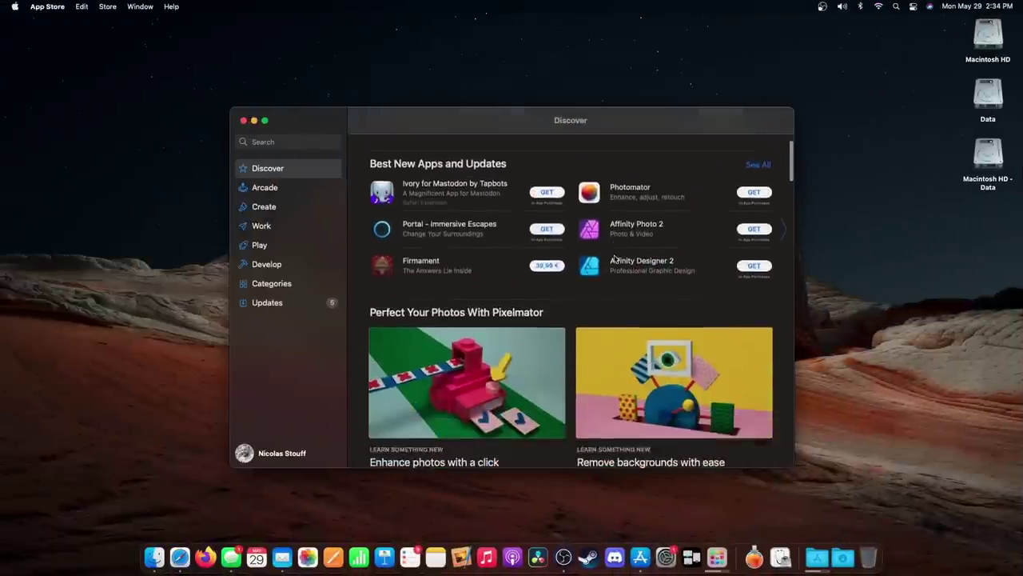
scroll(614, 257, "down", 6)
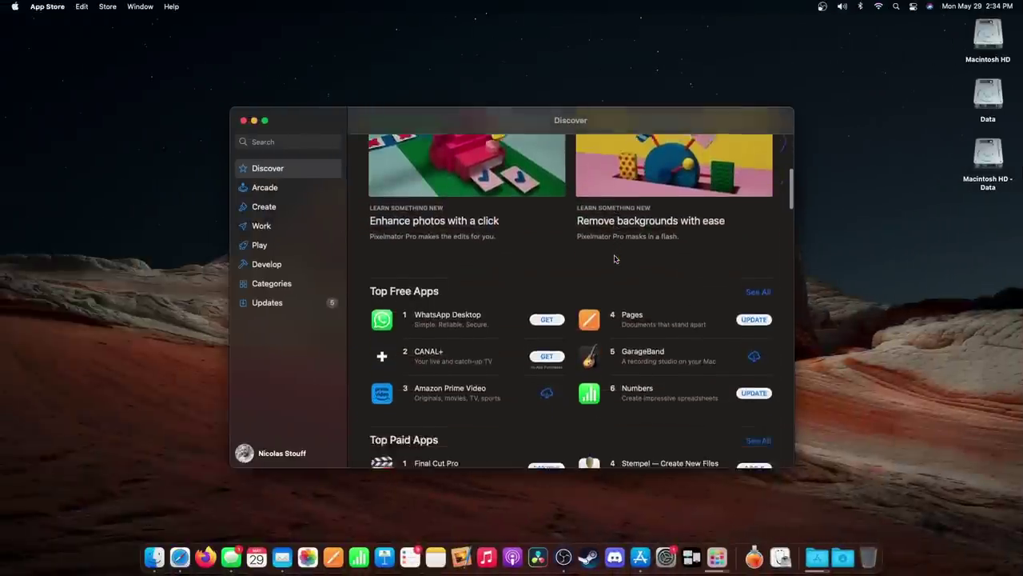
scroll(615, 258, "down", 5)
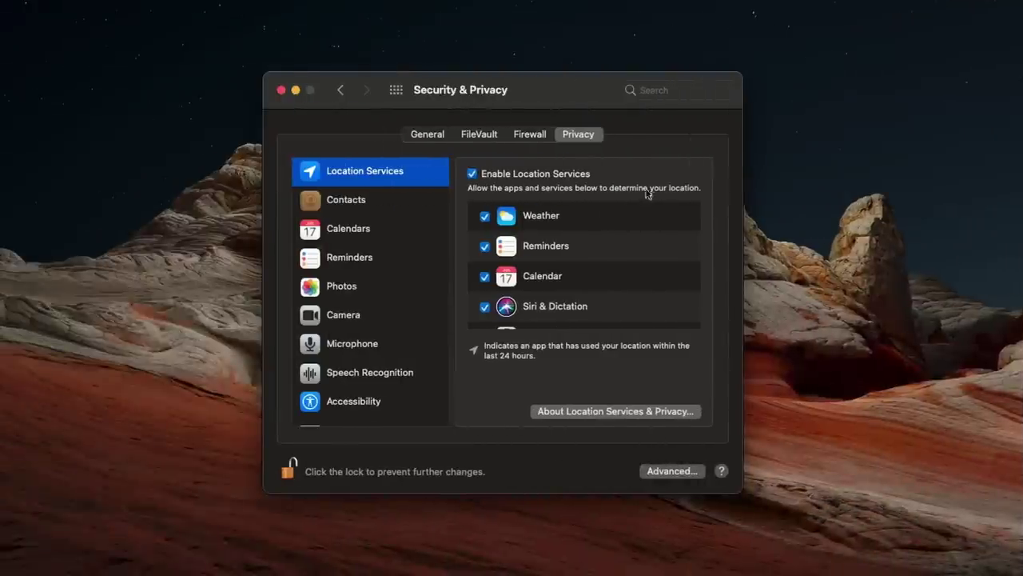
Review which apps and services are allowed to use Location Services in Security & Privacy
scroll(630, 218, "down", 1)
scroll(626, 232, "up", 1)
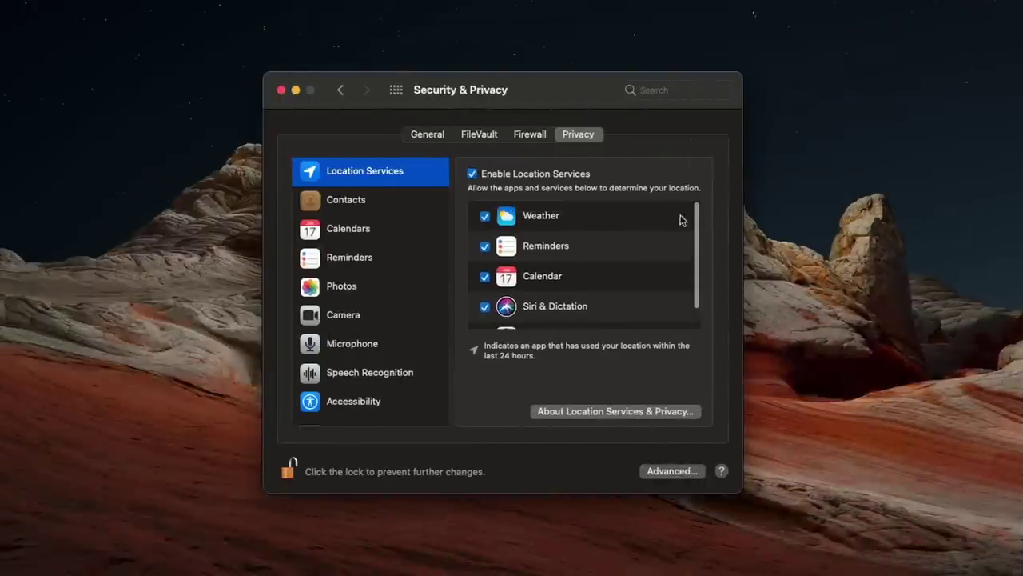
scroll(694, 232, "down", 2)
scroll(689, 240, "up", 2)
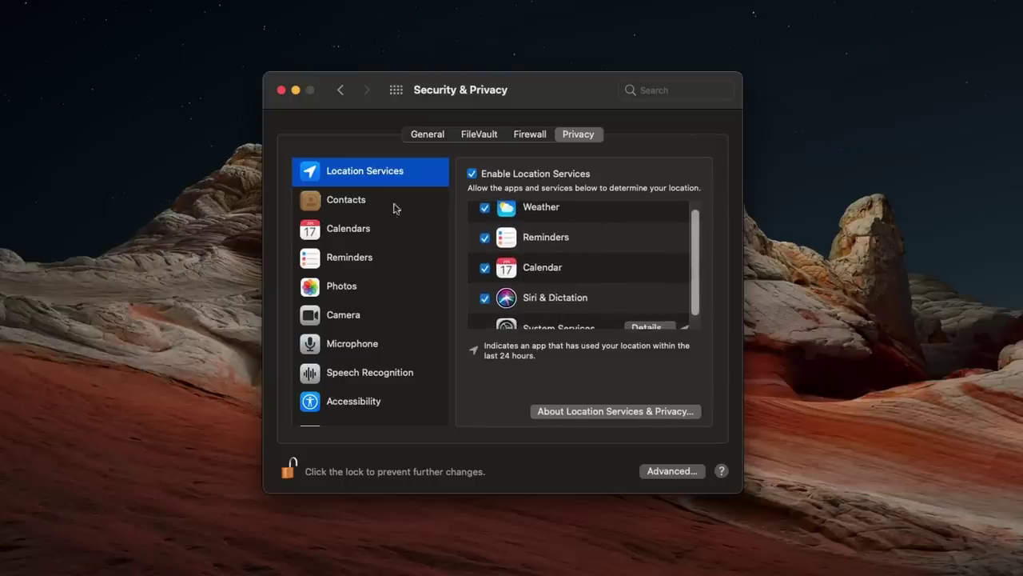
Check which apps have requested access to Contacts, Calendars, Reminders and Photos in the macOS privacy settings
left_click(367, 207)
left_click(352, 236)
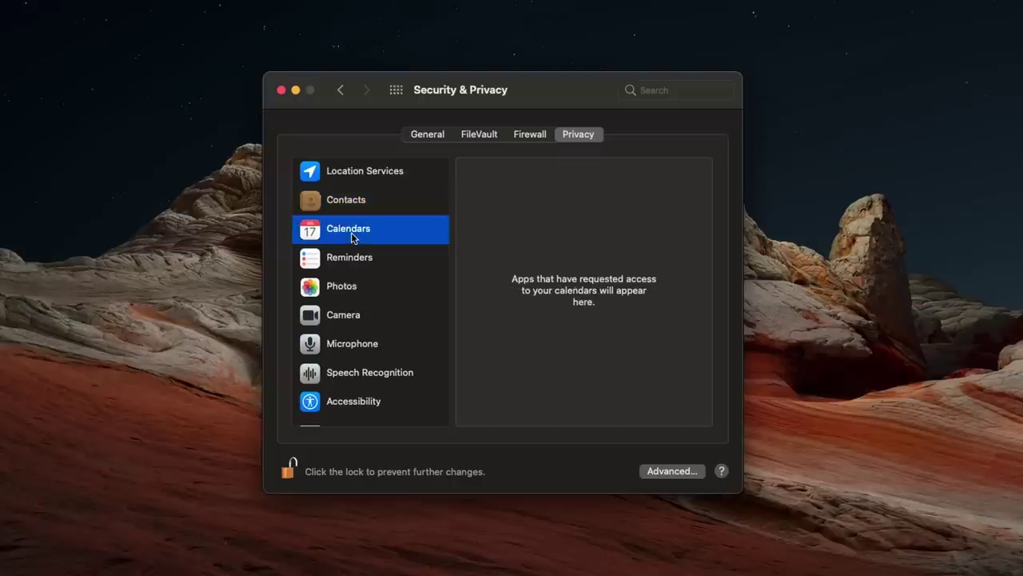
left_click(353, 254)
left_click(358, 292)
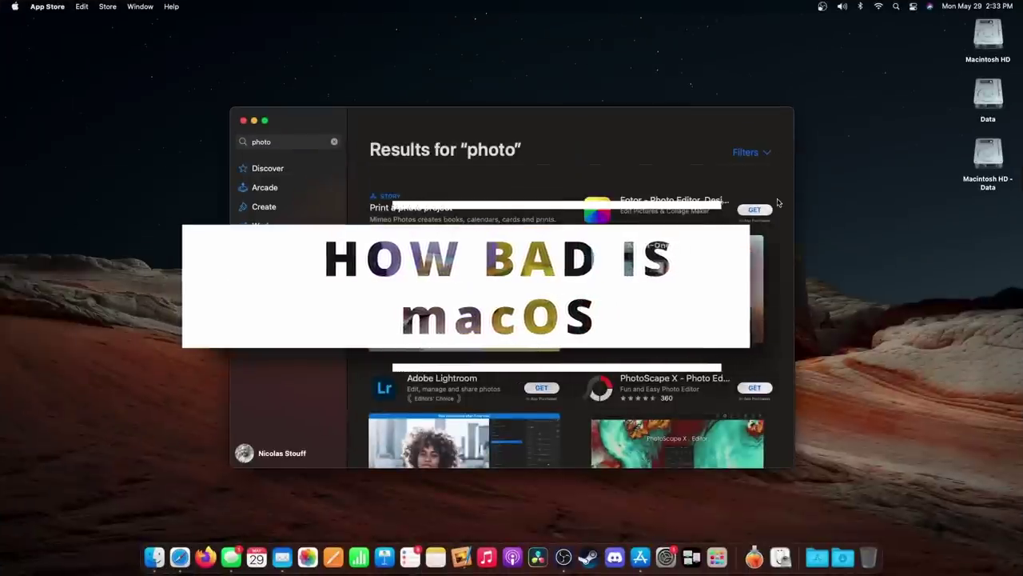
Switch to the App Store, browse the results for "photo" and read the article about search results and ranking
scroll(790, 160, "down", 1)
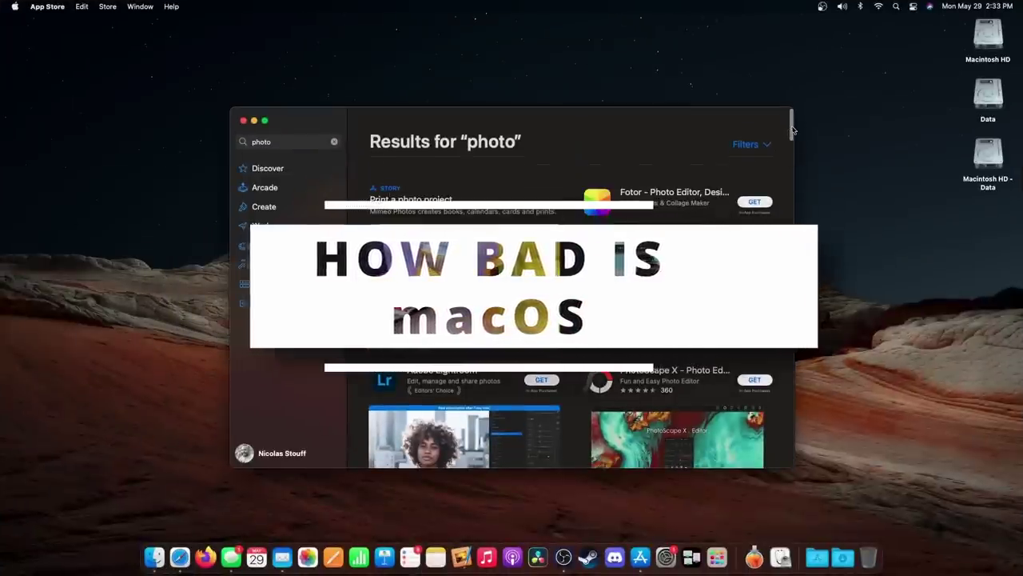
scroll(791, 142, "down", 5)
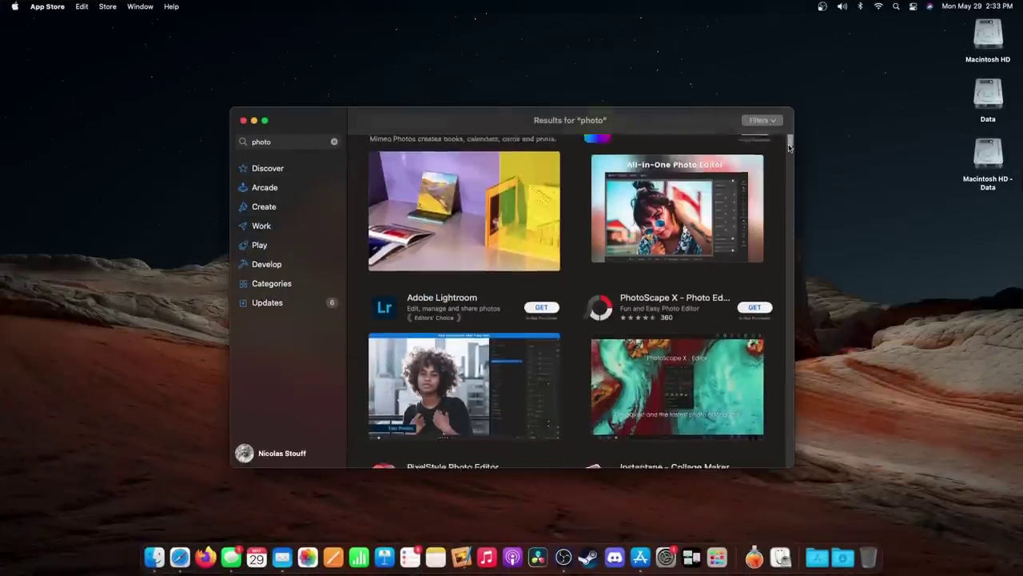
left_click_drag(789, 152, 787, 215)
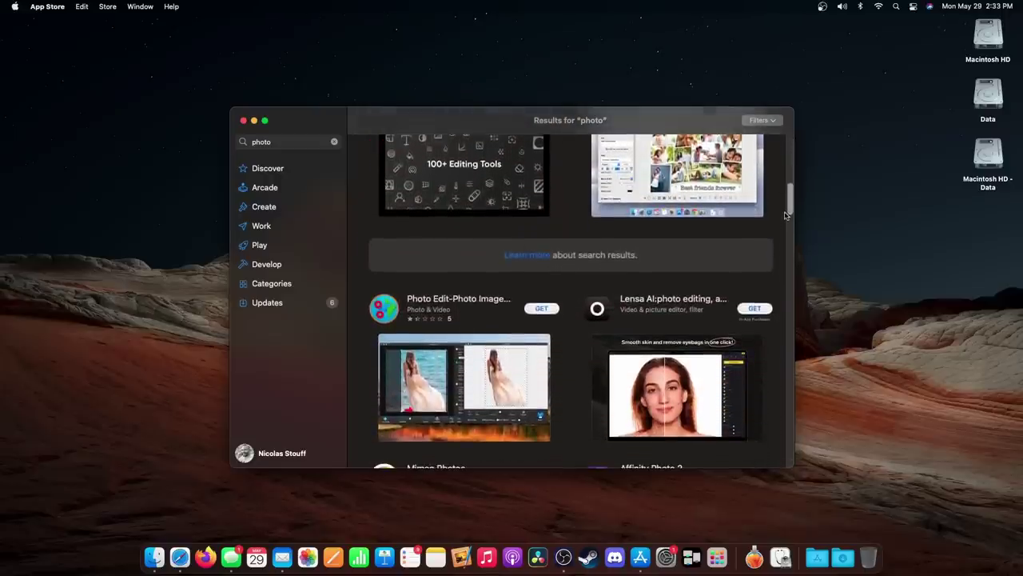
left_click(523, 257)
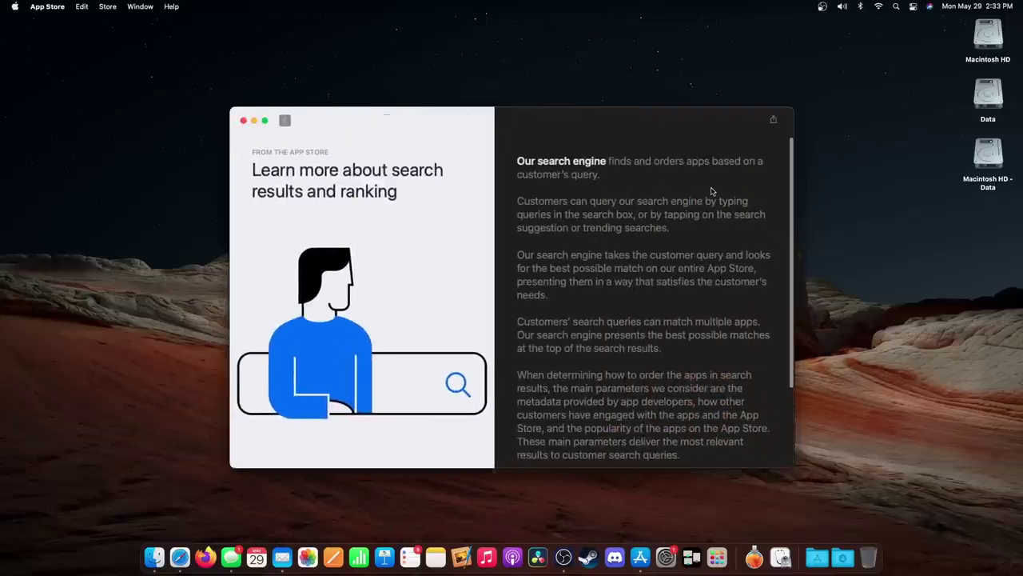
scroll(711, 191, "down", 1)
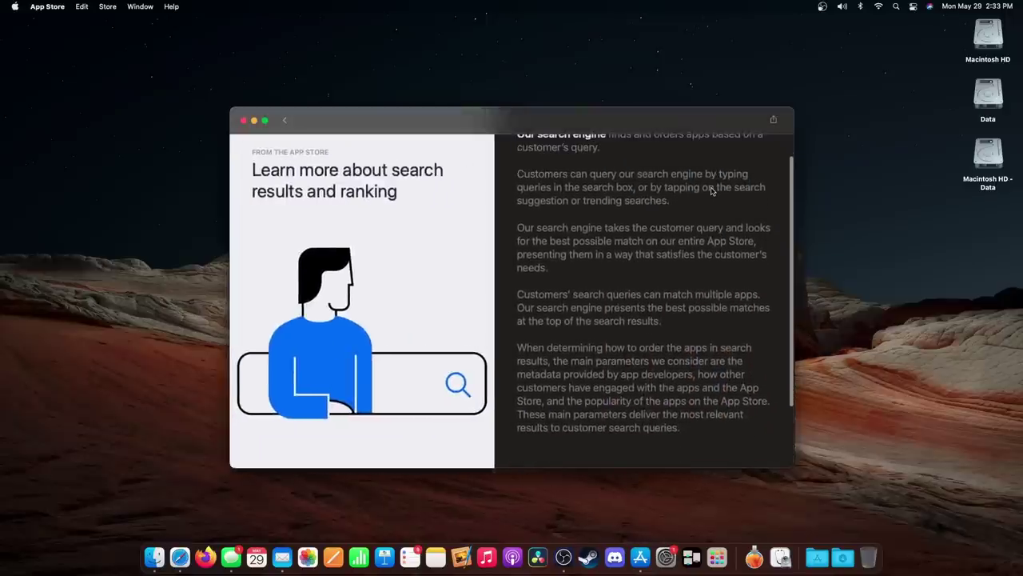
scroll(711, 190, "down", 2)
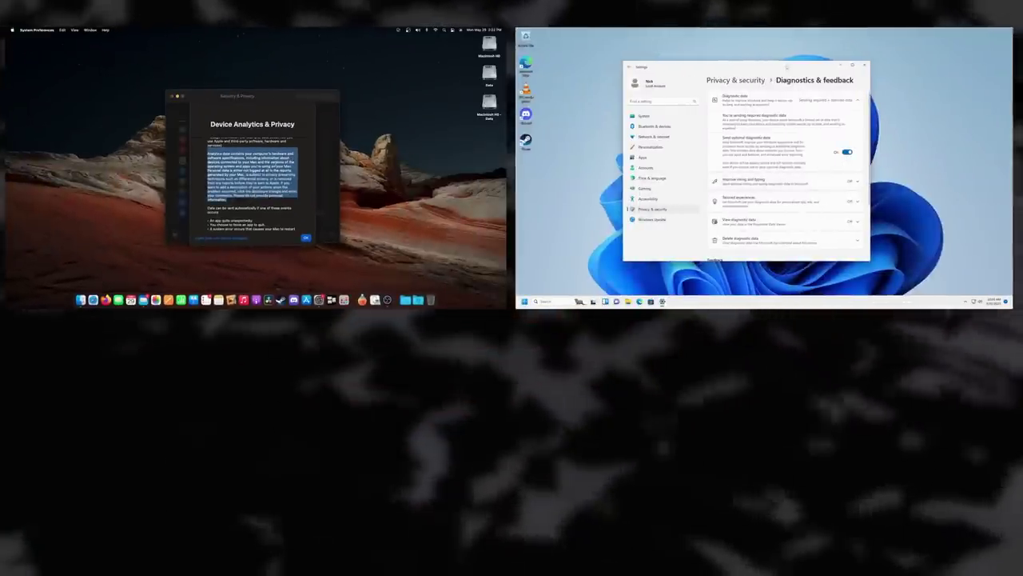
left_click_drag(774, 66, 781, 66)
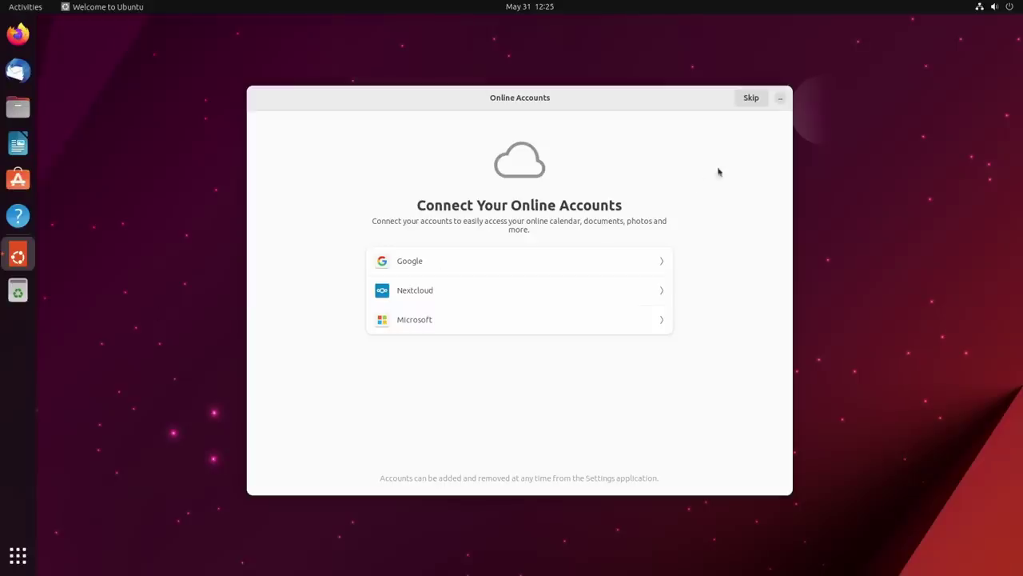
Switch to the Welcome to Ubuntu setup, skip connecting online accounts and show the first system report
left_click(751, 98)
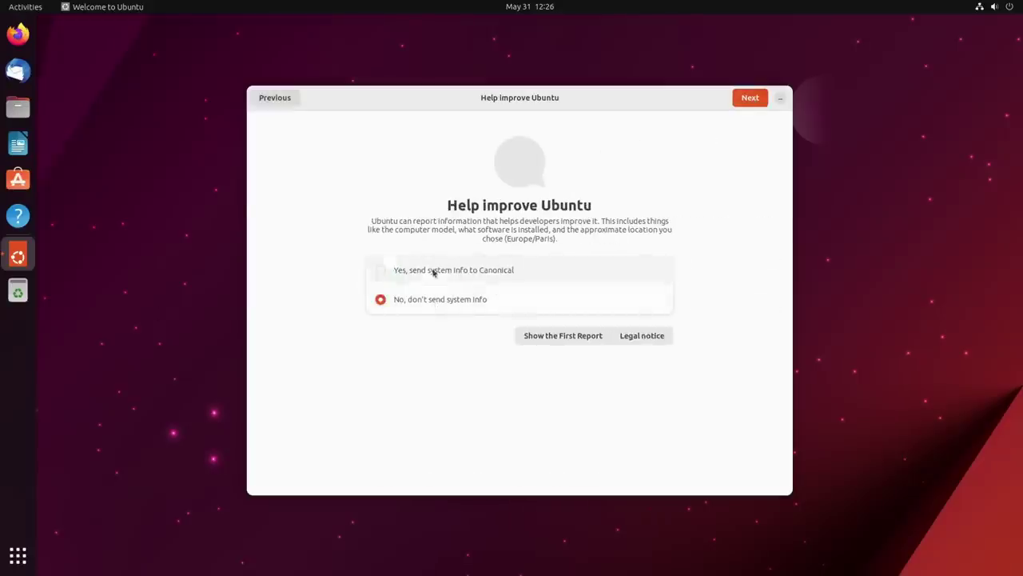
left_click(560, 339)
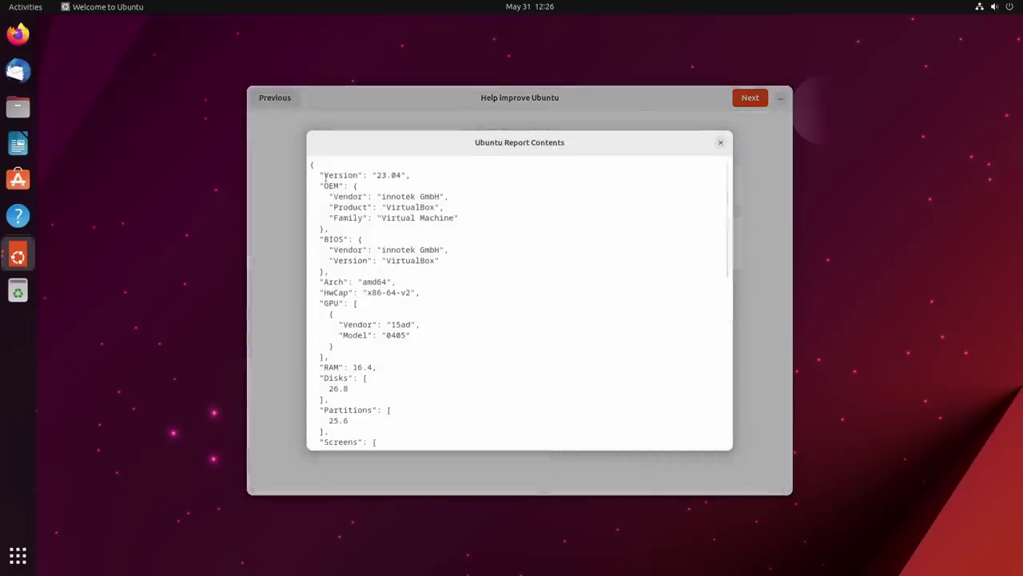
Examine the version, vendor, hardware, disk, screen and session details in the Ubuntu report contents
left_click_drag(422, 179, 477, 290)
left_click(477, 290)
scroll(479, 291, "down", 1)
scroll(478, 291, "down", 2)
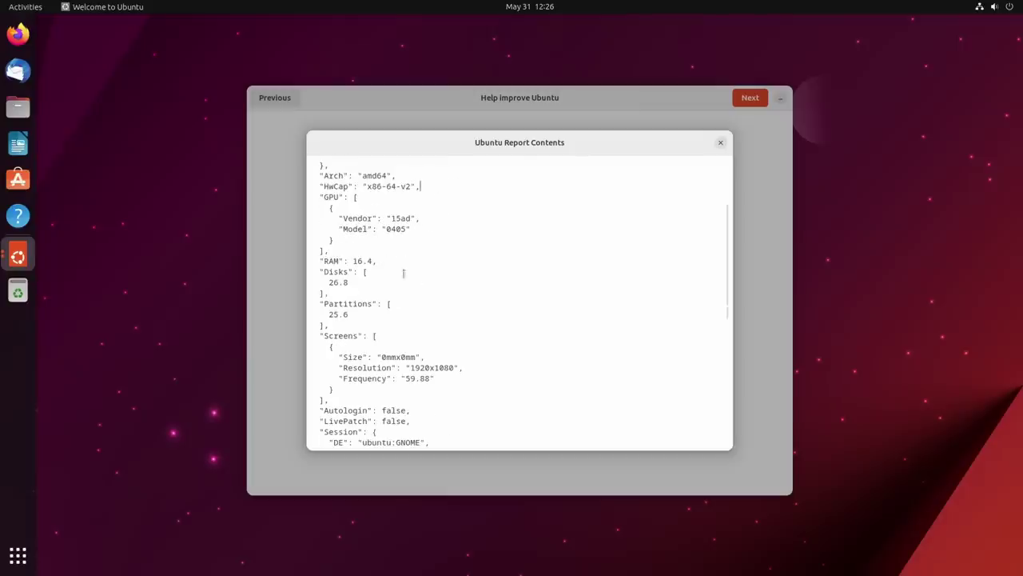
scroll(406, 287, "down", 2)
scroll(445, 308, "down", 4)
scroll(445, 309, "down", 1)
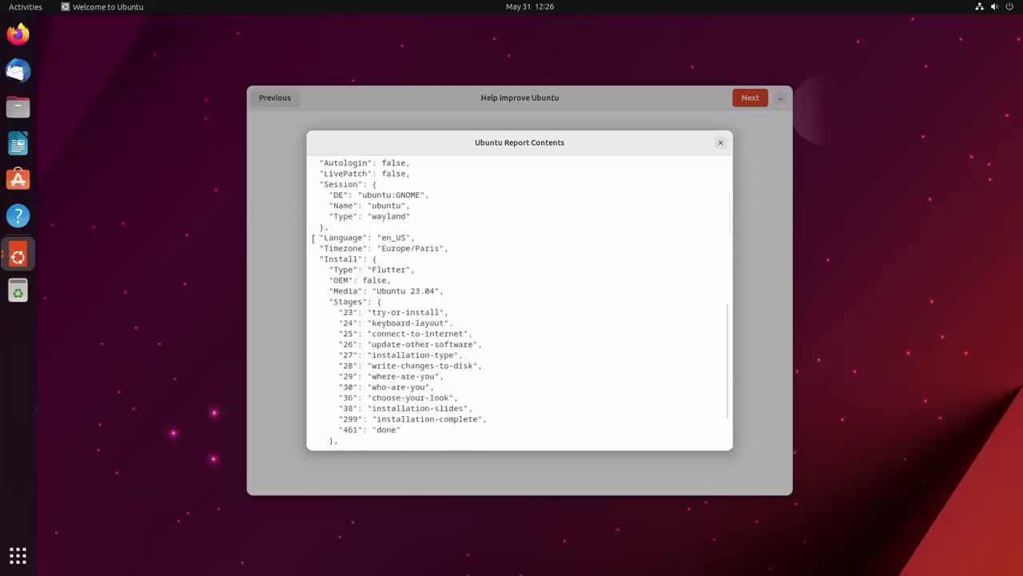
Examine the language, time zone, installation stages and partition method entries at the end of the Ubuntu report
left_click_drag(313, 238, 458, 431)
scroll(462, 373, "down", 1)
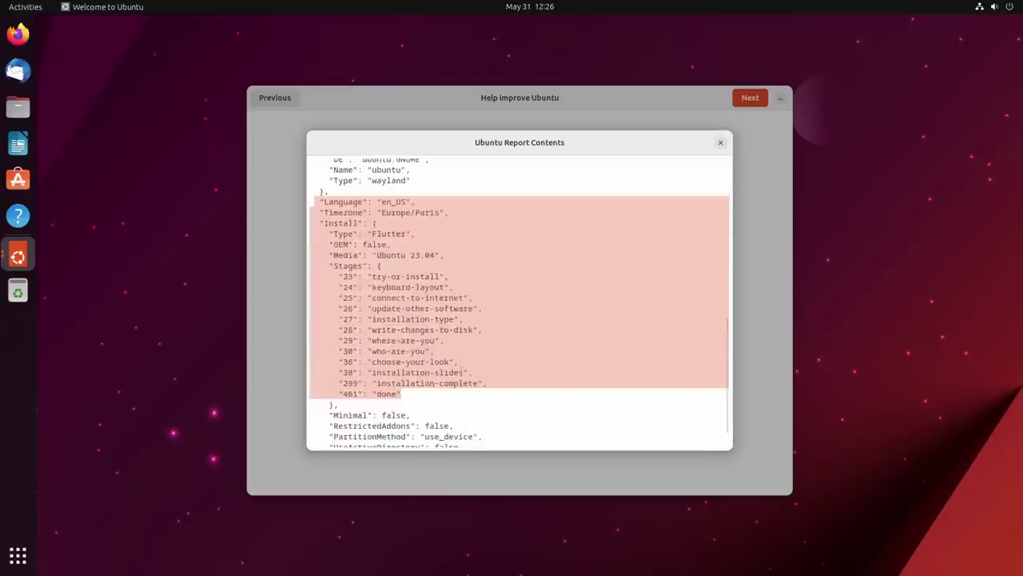
scroll(460, 356, "down", 1)
left_click_drag(317, 386, 434, 412)
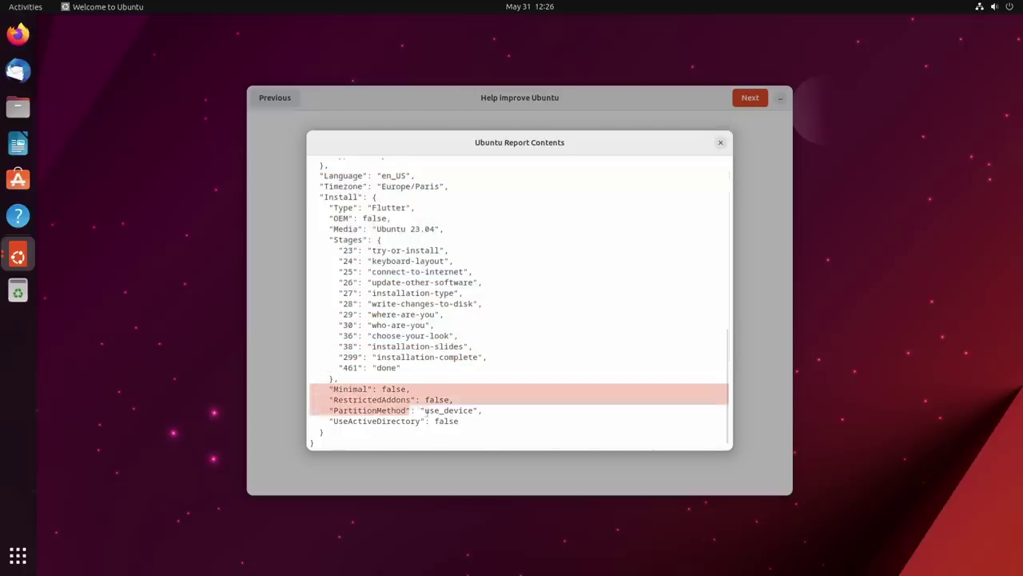
left_click(498, 421)
scroll(519, 410, "up", 10)
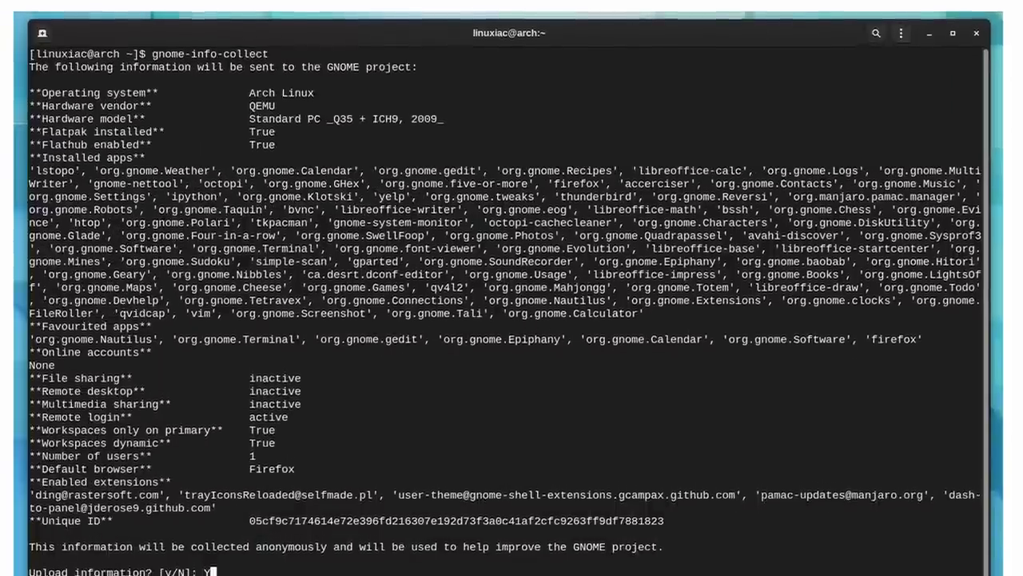
type("Y")
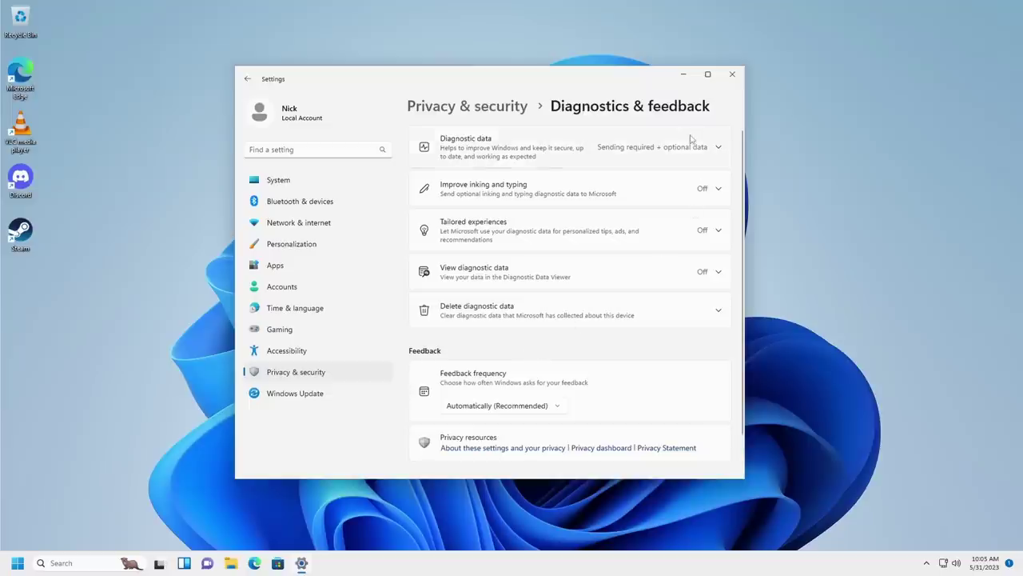
Switch to Windows 11 Settings and show the Diagnostic data options under Diagnostics & feedback
left_click(691, 140)
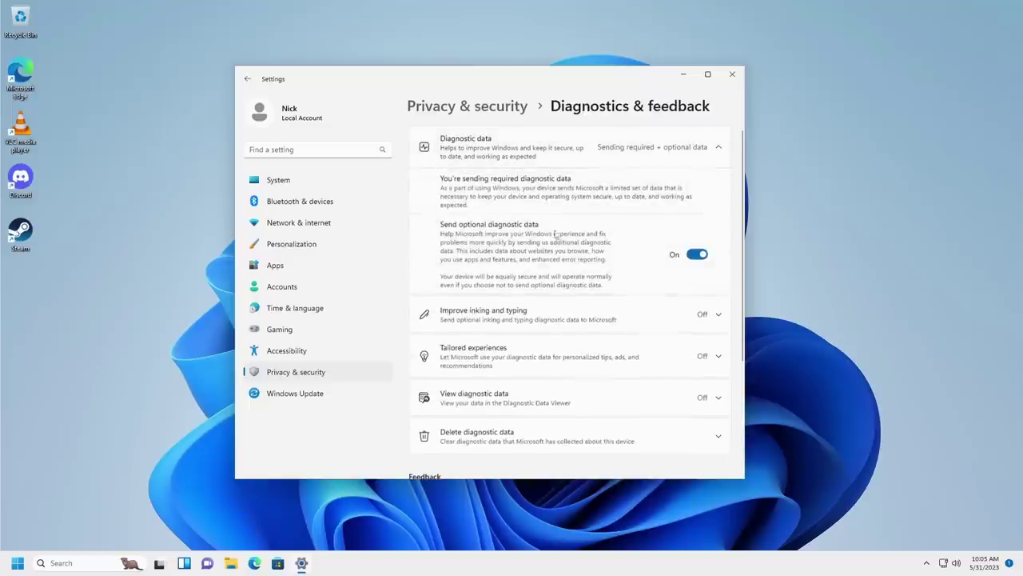